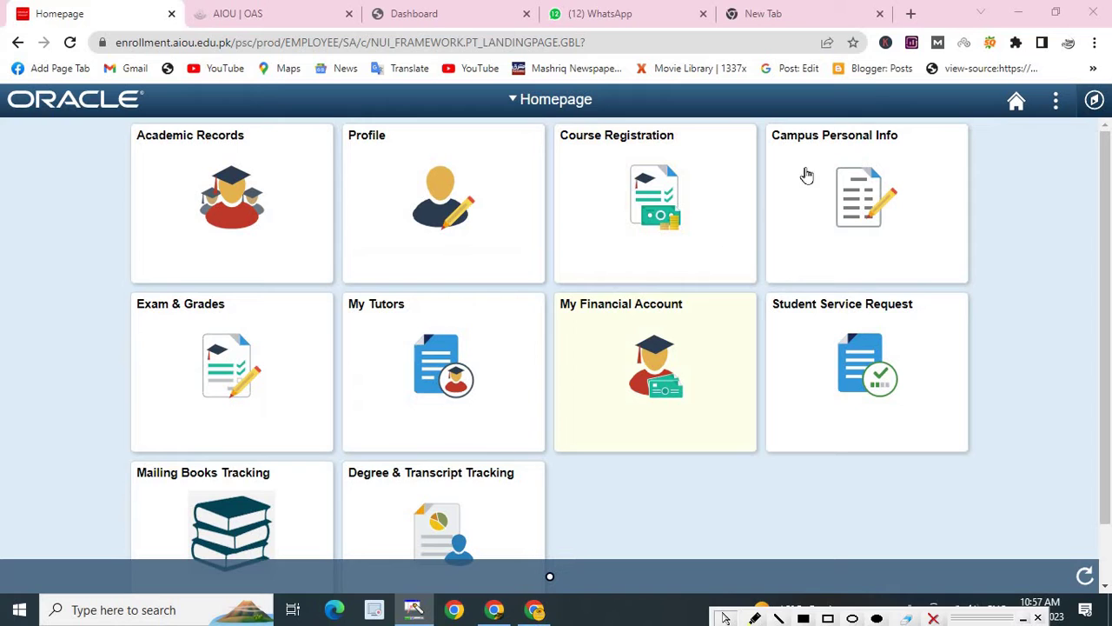
Step: Search Google for aioustudy.pk in a new browser tab and open the Aiou study website from the results
{"action": "left_click", "coordinate": [911, 13]}
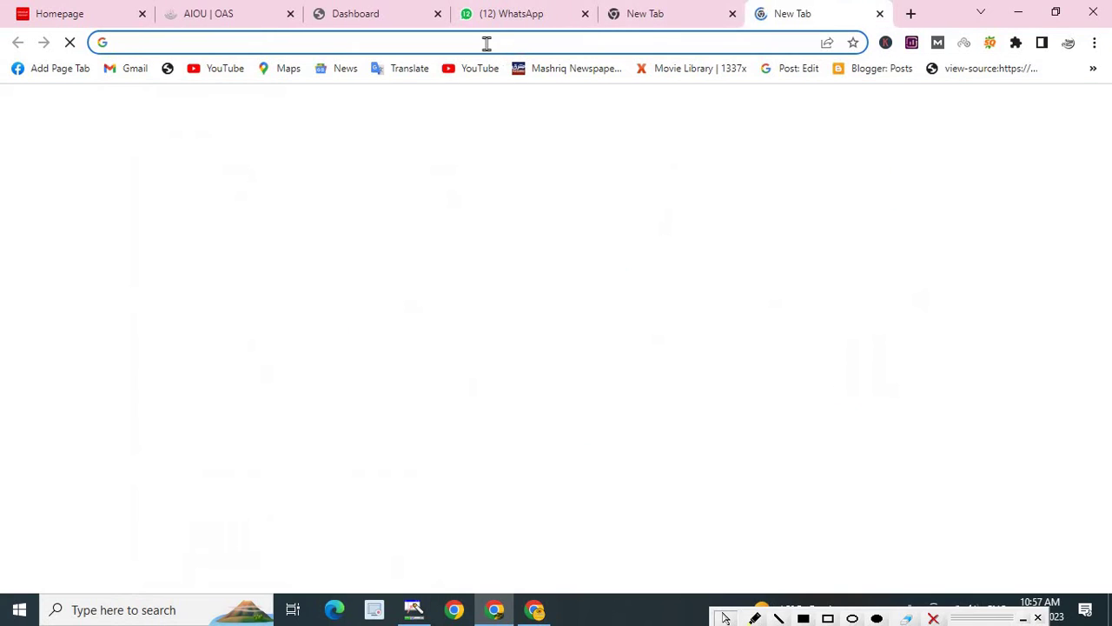
{"action": "left_click", "coordinate": [396, 350]}
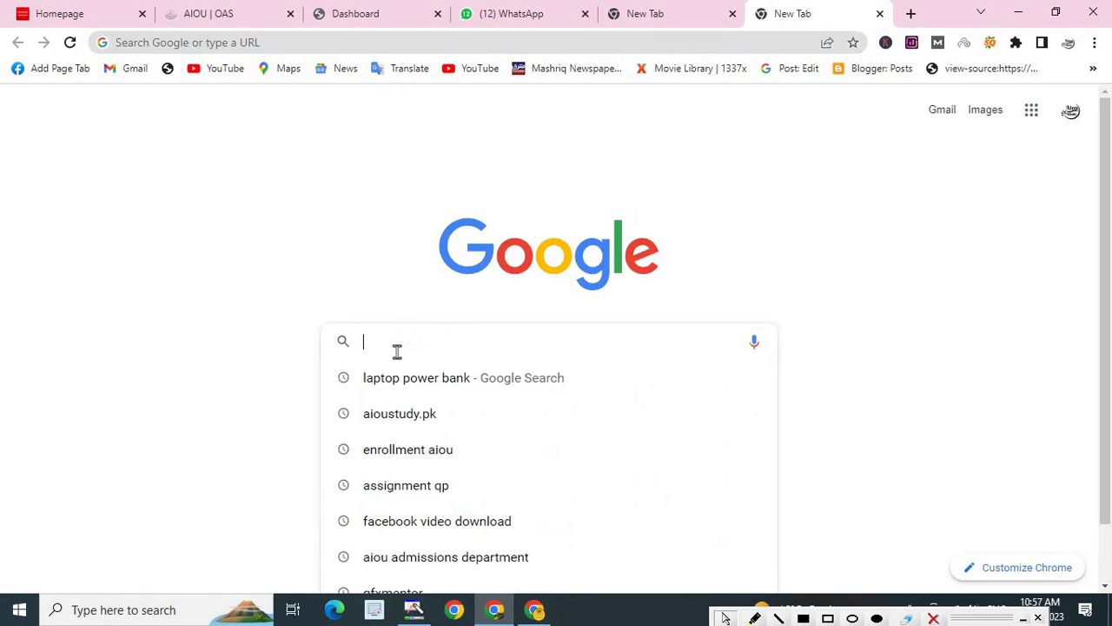
{"action": "type", "text": "aiou"}
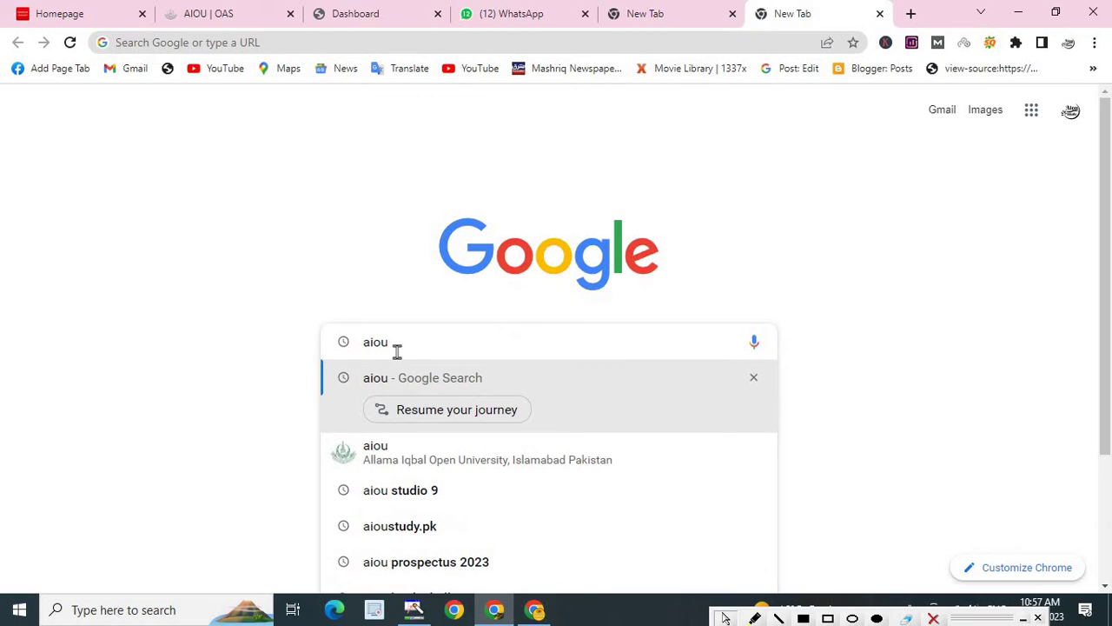
{"action": "left_click", "coordinate": [399, 525]}
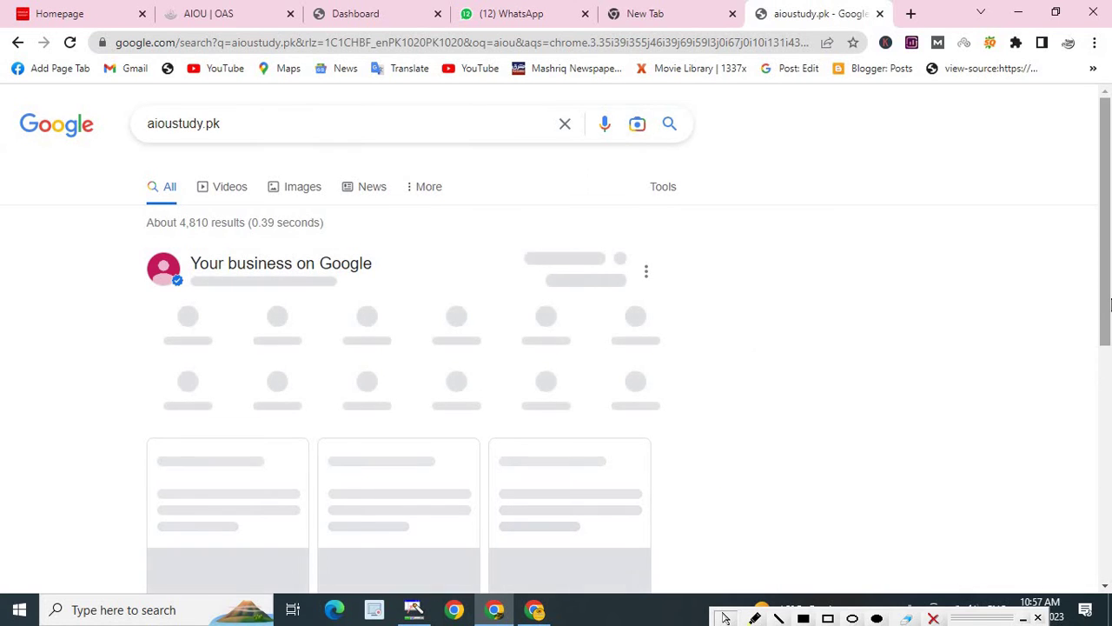
{"action": "left_click_drag", "start_coordinate": [1110, 303], "coordinate": [1108, 485]}
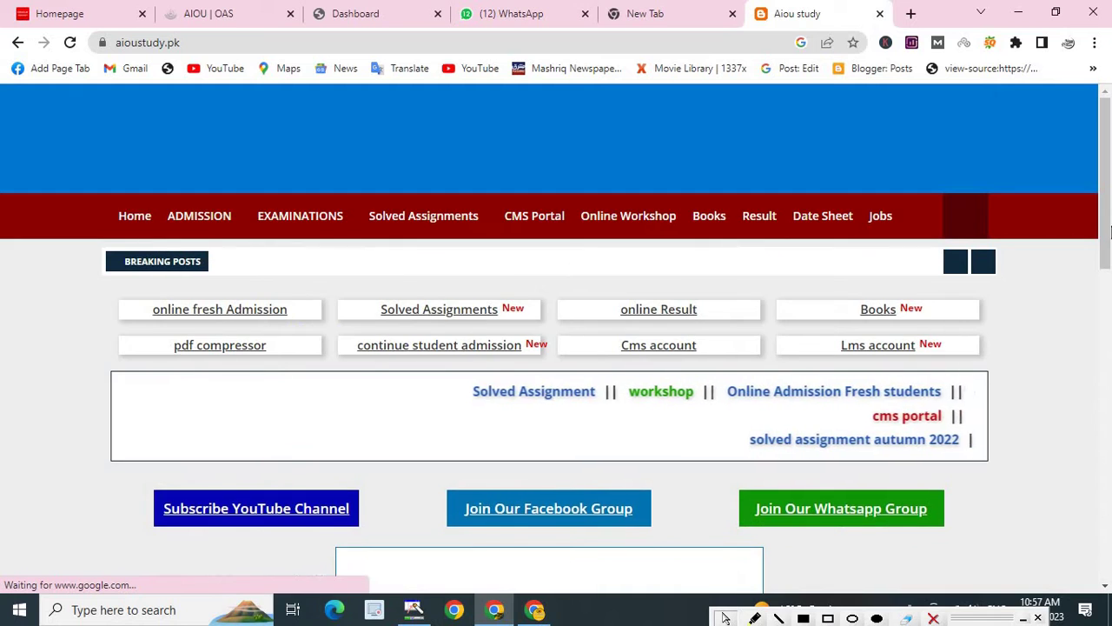
Step: Open the site's CMS portal article and follow its Login link to the enrollment.aiou.edu.pk sign-in page
{"action": "left_click_drag", "start_coordinate": [1105, 167], "coordinate": [1103, 238]}
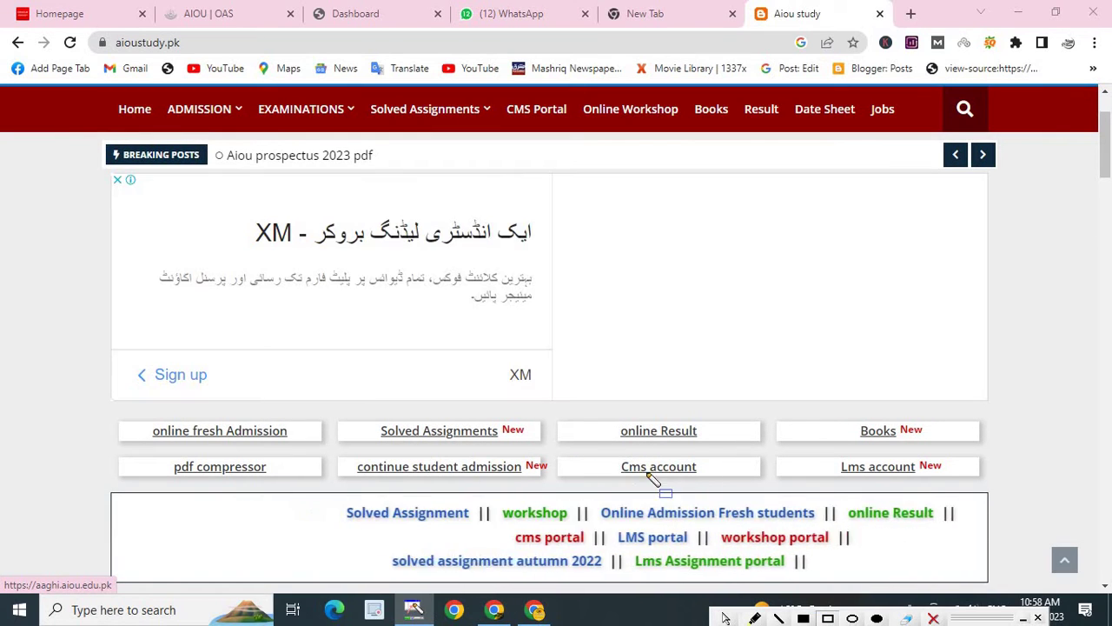
{"action": "left_click", "coordinate": [660, 476]}
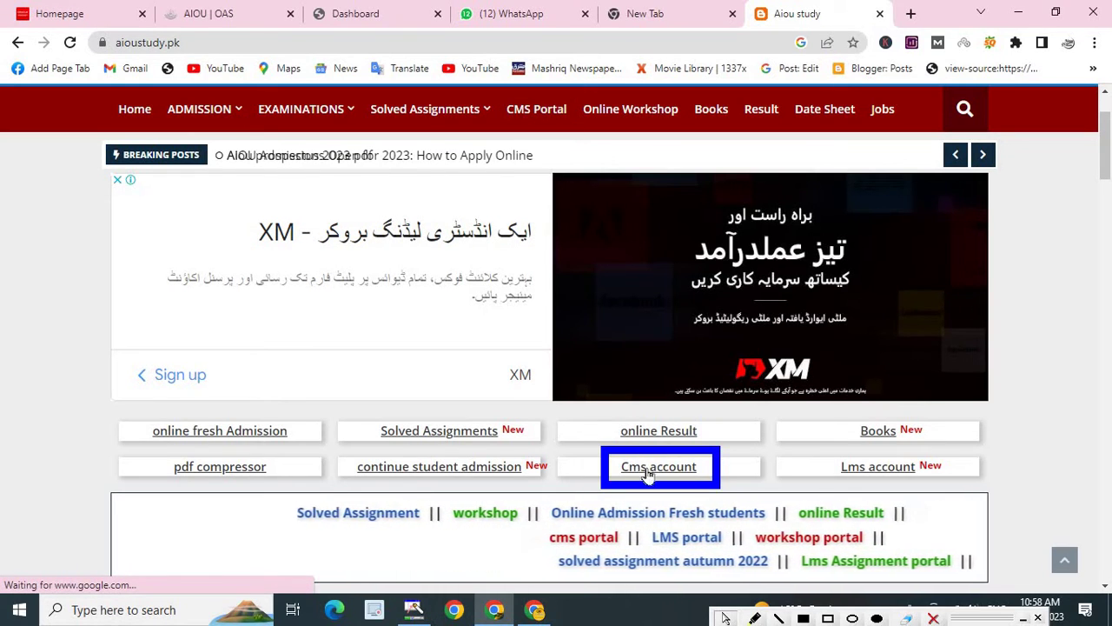
{"action": "left_click", "coordinate": [533, 116]}
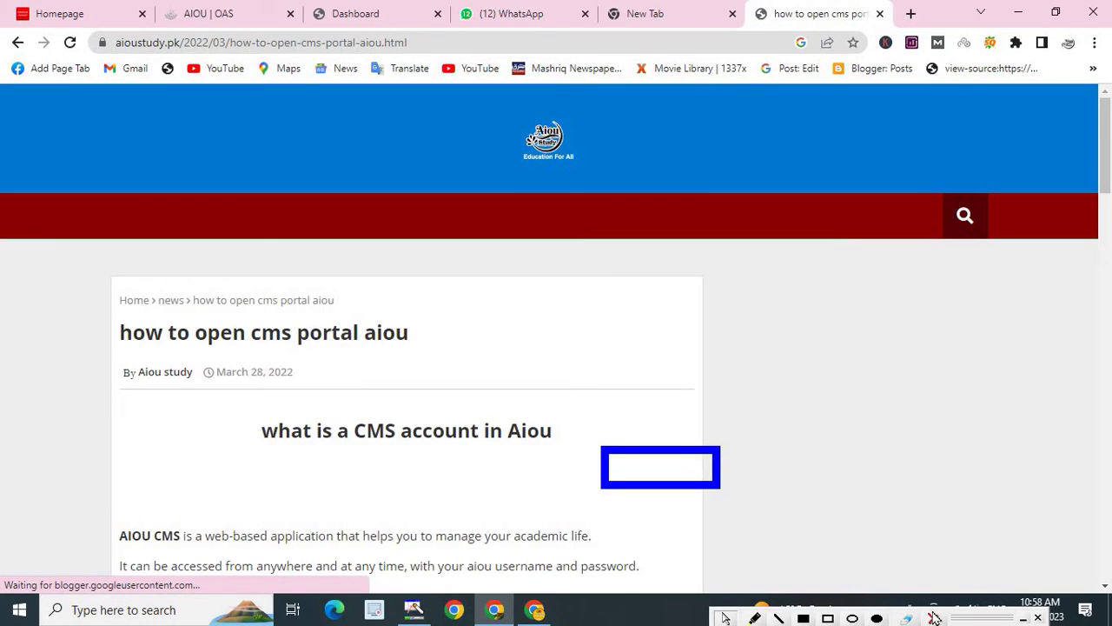
{"action": "left_click_drag", "start_coordinate": [1105, 113], "coordinate": [1109, 470]}
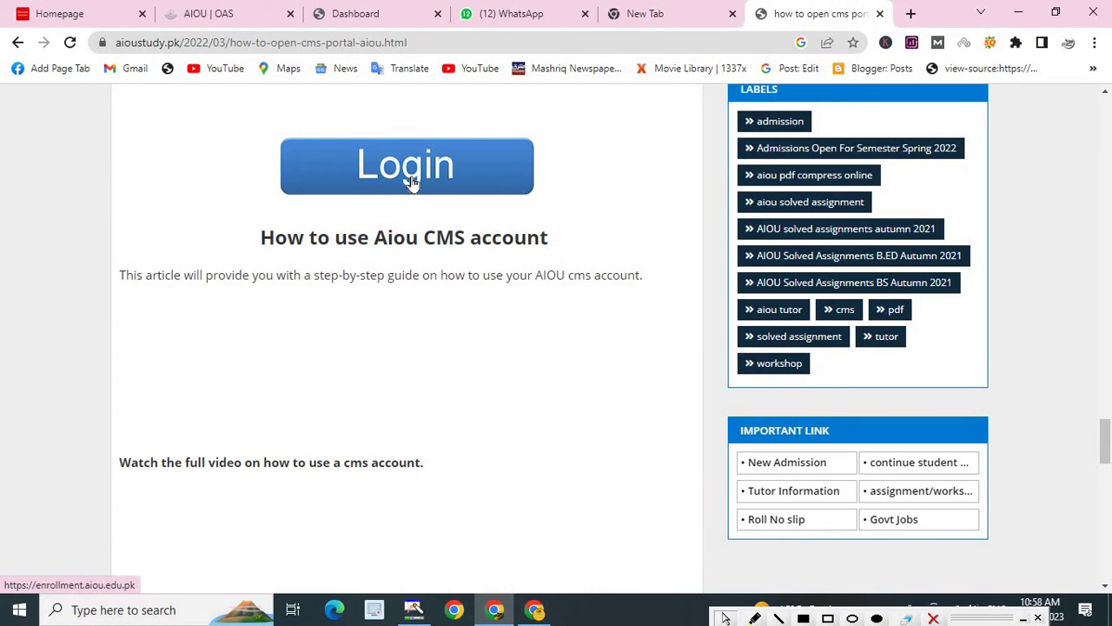
{"action": "left_click", "coordinate": [412, 180]}
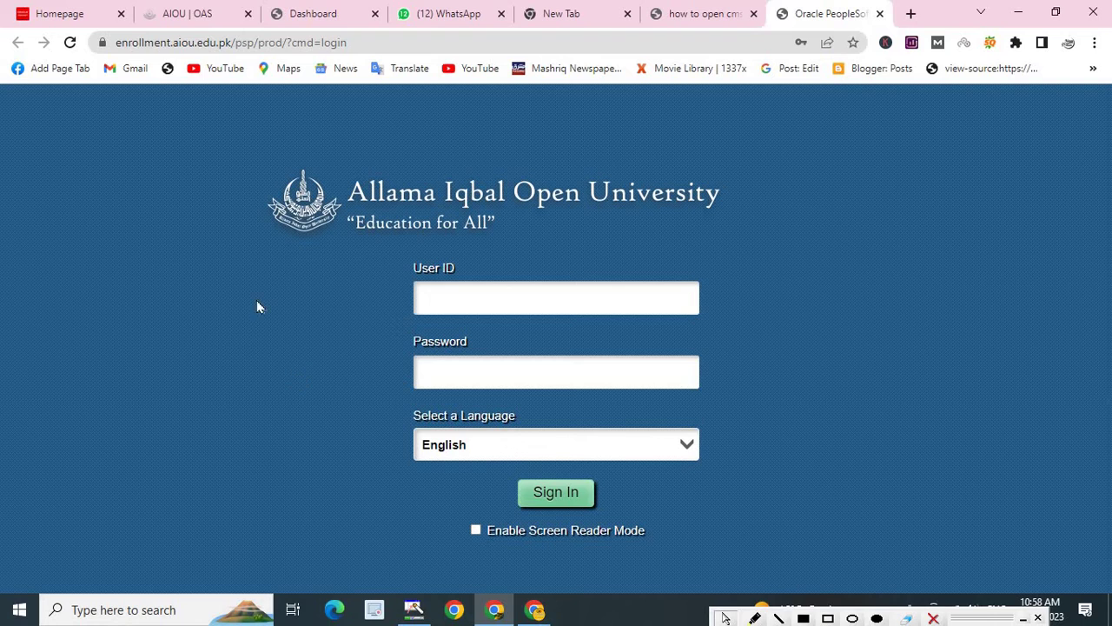
Step: Switch to the AIOU OAS application page and outline the admission confirmation message with a rectangle
{"action": "left_click", "coordinate": [199, 18]}
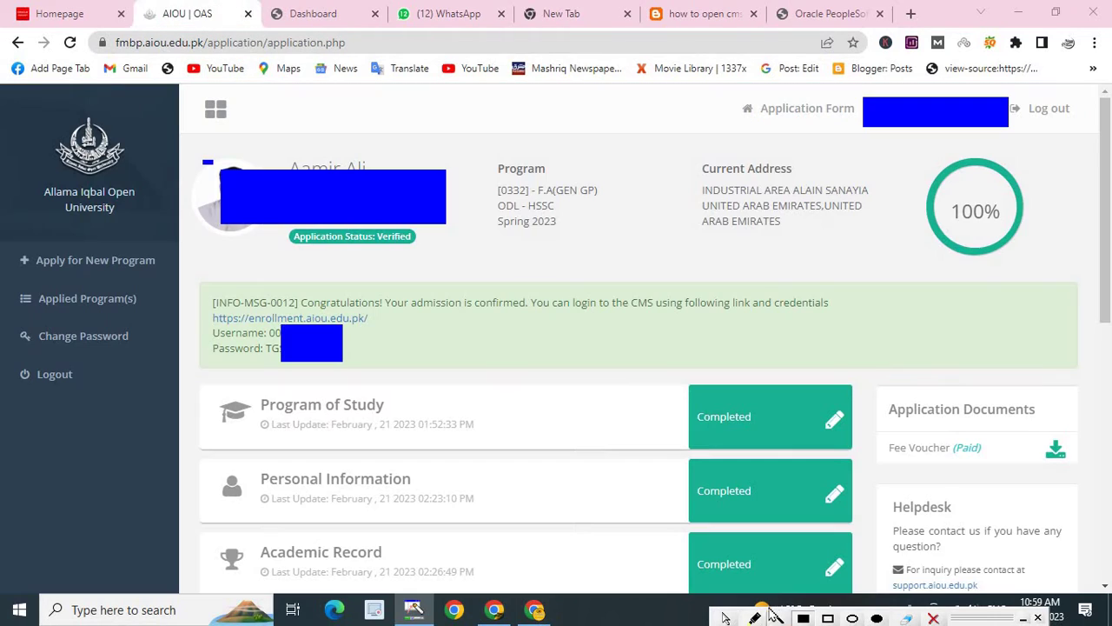
{"action": "left_click", "coordinate": [828, 618]}
{"action": "mouse_move", "coordinate": [195, 280]}
{"action": "left_mouse_down"}
{"action": "mouse_move", "coordinate": [418, 377]}
{"action": "mouse_move", "coordinate": [1083, 377]}
{"action": "left_mouse_up"}
Step: Outline the username and password lines and the enrollment link in the message with thin rectangles
{"action": "mouse_move", "coordinate": [986, 596]}
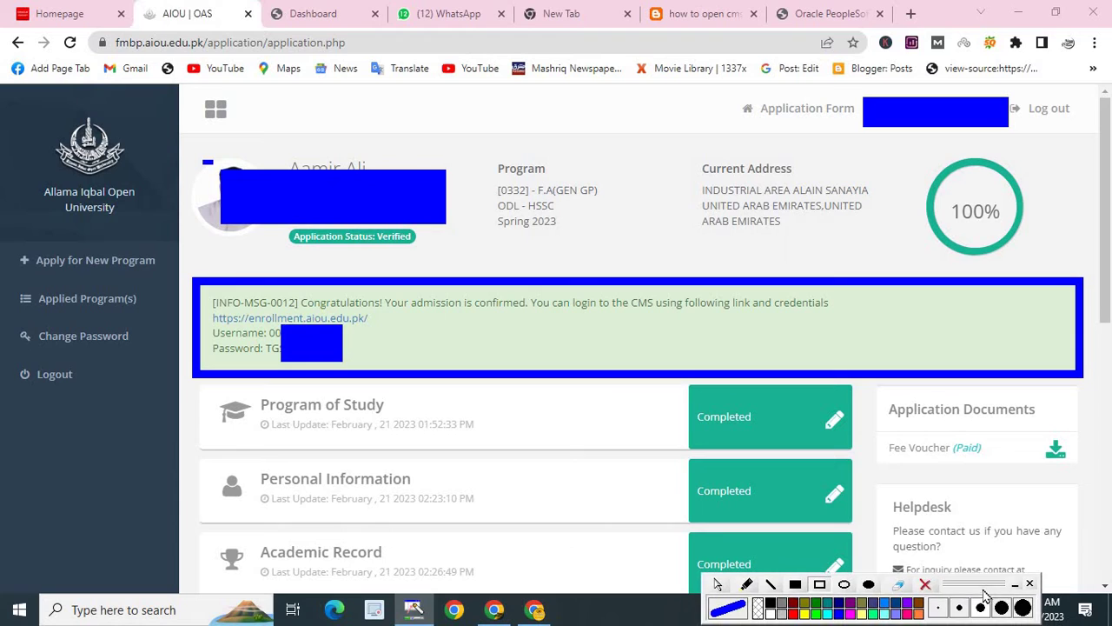
{"action": "left_click", "coordinate": [938, 608]}
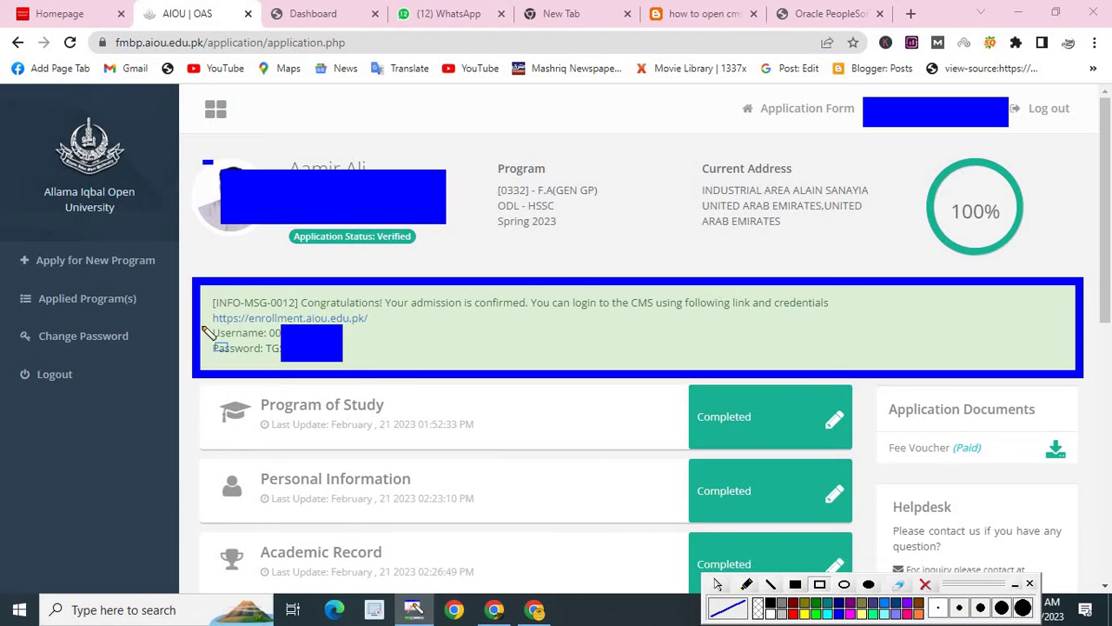
{"action": "left_click_drag", "start_coordinate": [352, 367], "coordinate": [379, 365]}
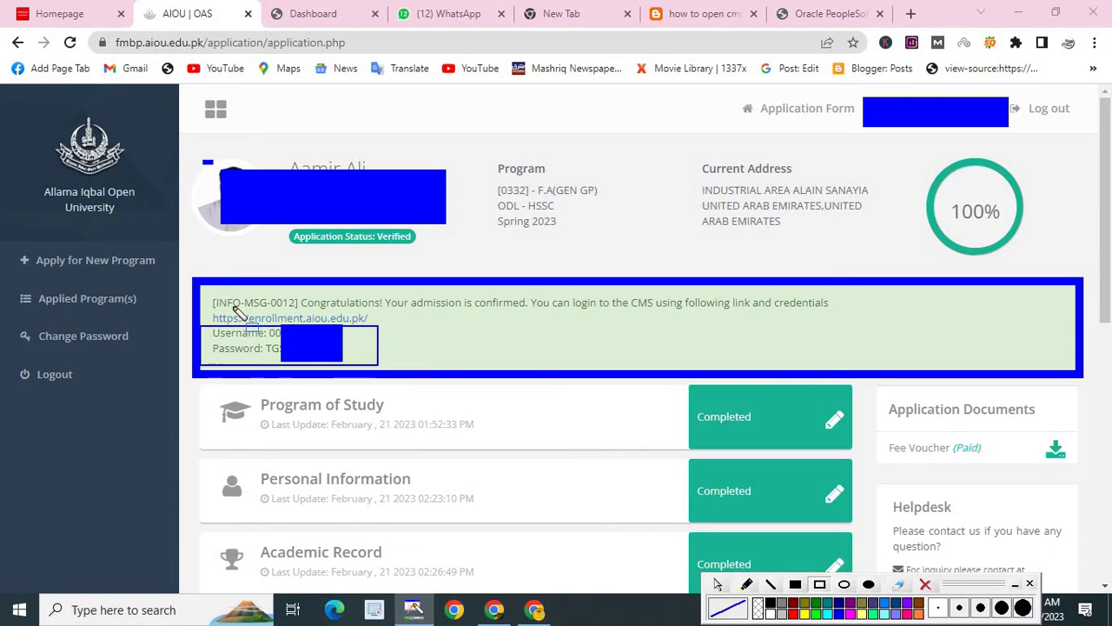
{"action": "mouse_move", "coordinate": [207, 309]}
{"action": "left_mouse_down"}
{"action": "mouse_move", "coordinate": [337, 340]}
{"action": "mouse_move", "coordinate": [382, 332]}
{"action": "left_mouse_up"}
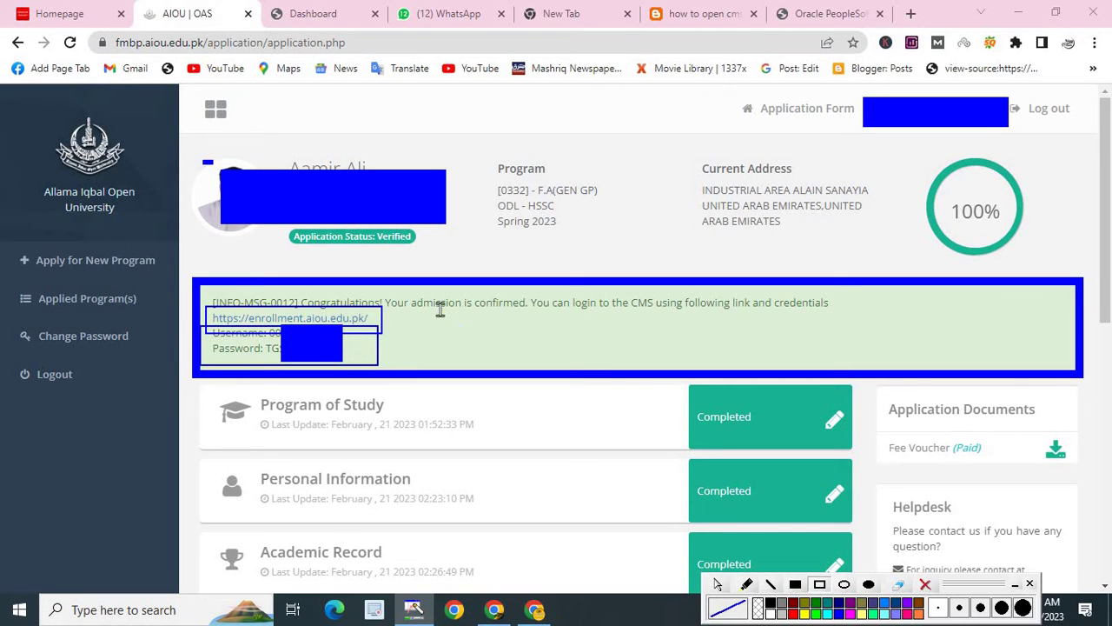
Step: Return to the CMS login page, clear the drawn marks, and sign in with the student's user ID and account password
{"action": "left_click", "coordinate": [847, 11]}
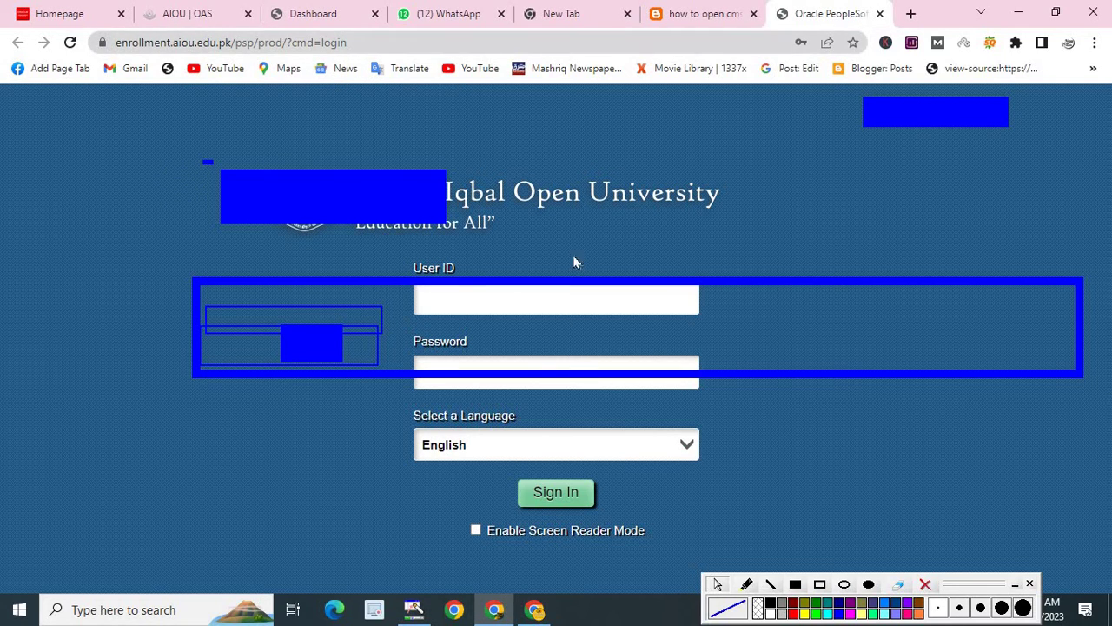
{"action": "left_click", "coordinate": [926, 584]}
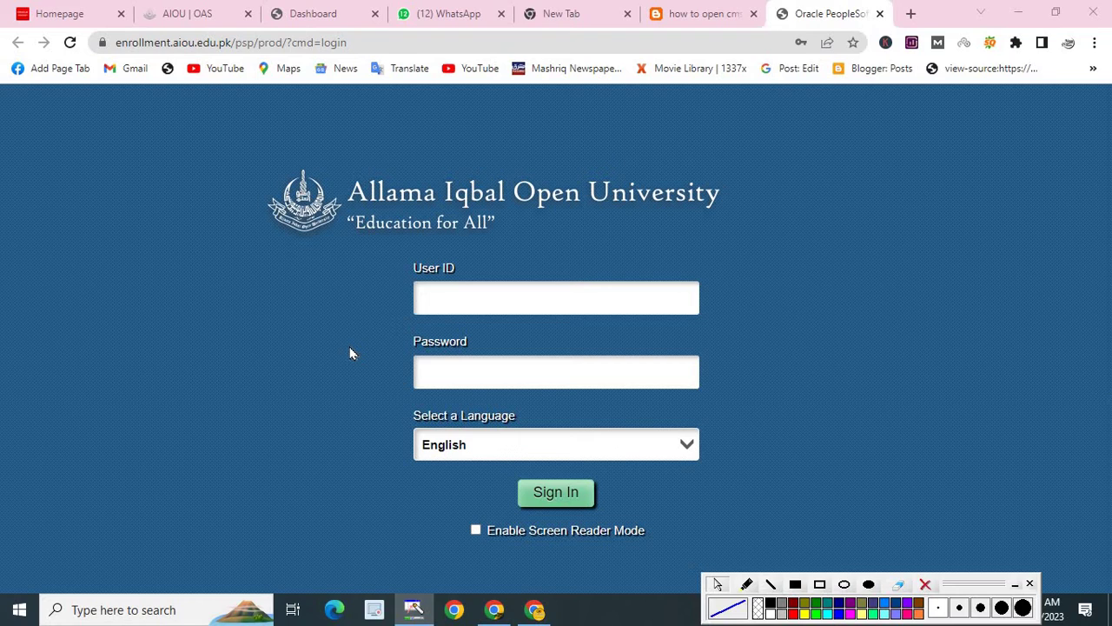
{"action": "left_click", "coordinate": [446, 306]}
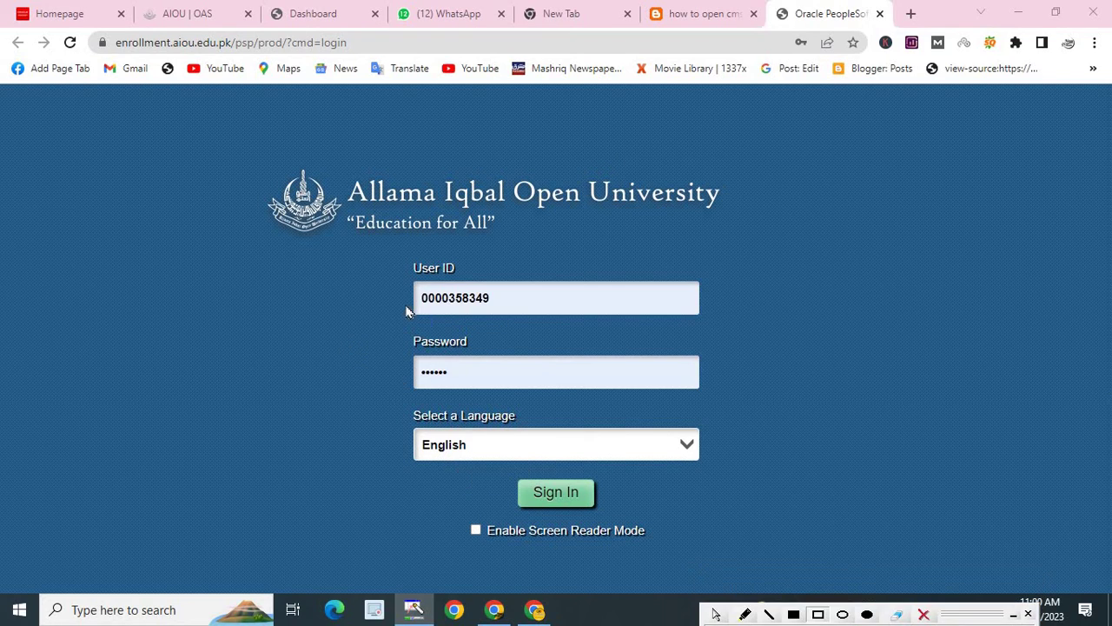
{"action": "mouse_move", "coordinate": [415, 285]}
{"action": "left_mouse_down"}
{"action": "mouse_move", "coordinate": [474, 315]}
{"action": "mouse_move", "coordinate": [555, 313]}
{"action": "left_mouse_up"}
{"action": "left_click_drag", "start_coordinate": [513, 481], "coordinate": [592, 507]}
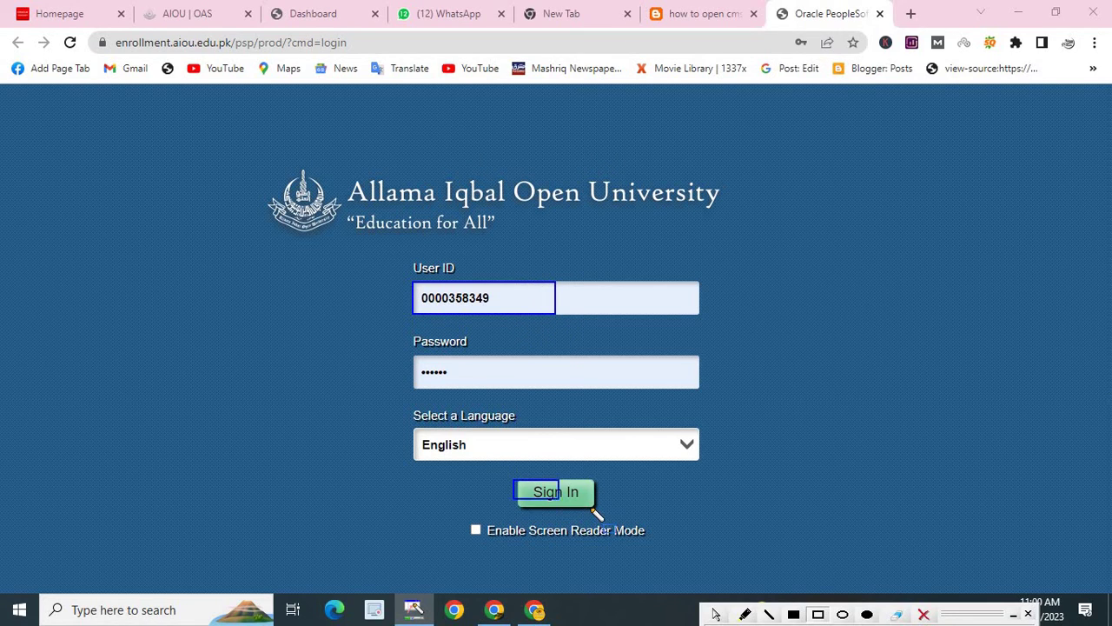
{"action": "left_click", "coordinate": [560, 506]}
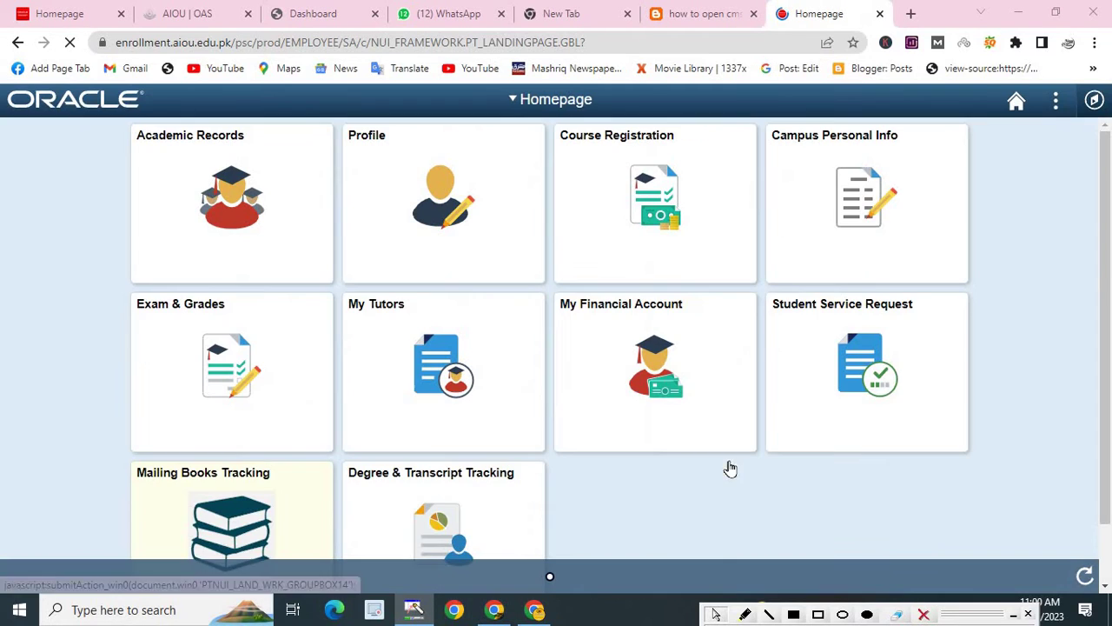
Step: Outline the Course Registration tile on the homepage, open it, and clear the drawn outline
{"action": "left_click_drag", "start_coordinate": [1106, 419], "coordinate": [1108, 476]}
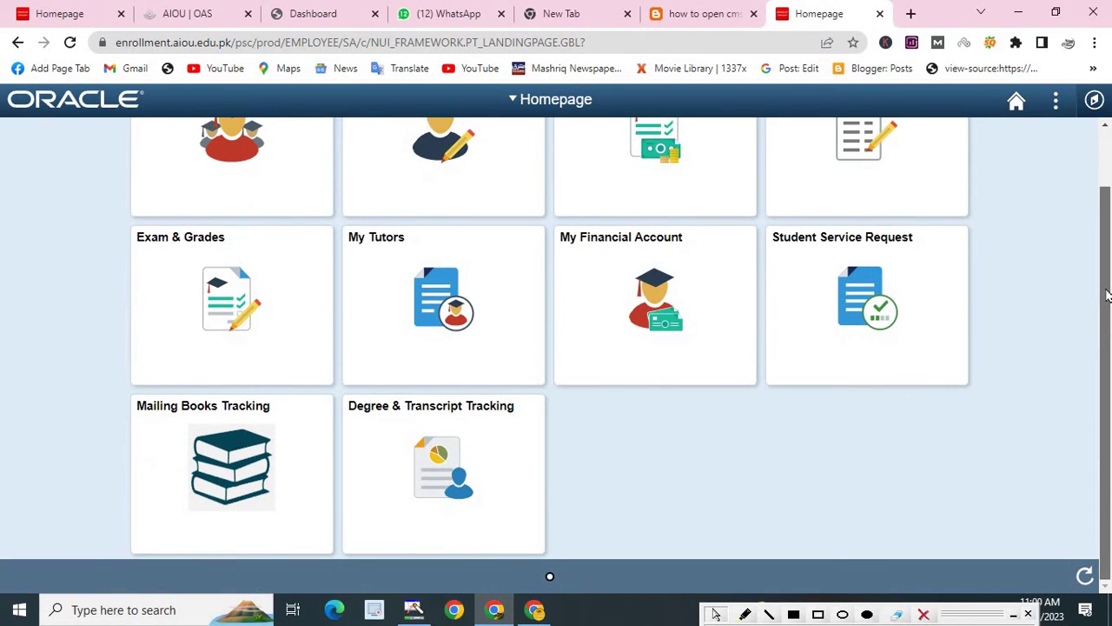
{"action": "scroll", "coordinate": [1106, 296], "scroll_direction": "up", "scroll_amount": 1}
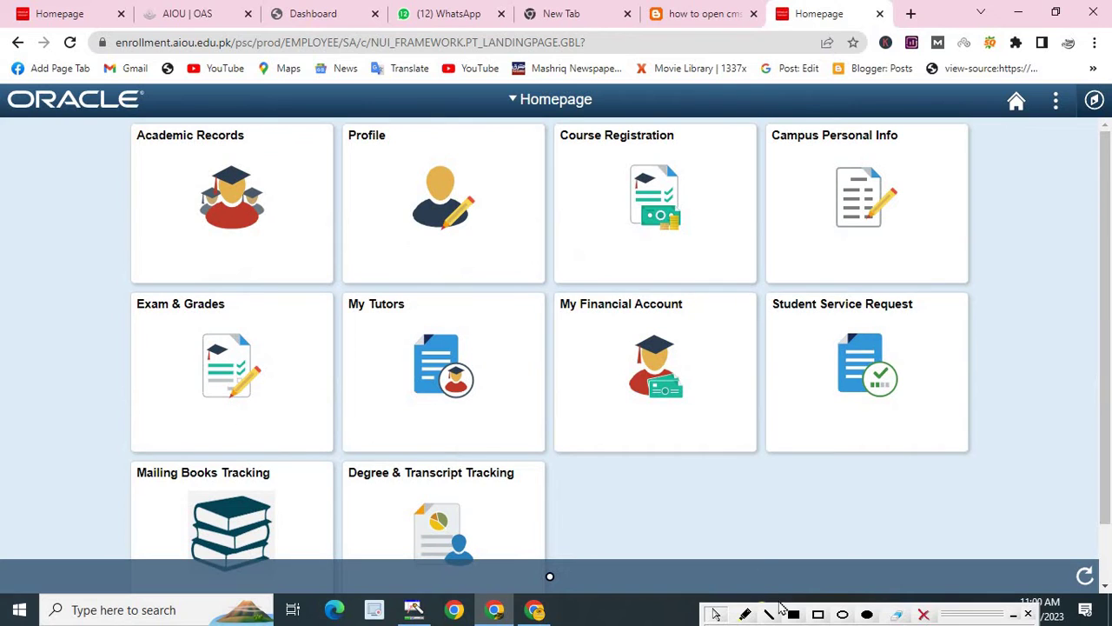
{"action": "left_click", "coordinate": [817, 615]}
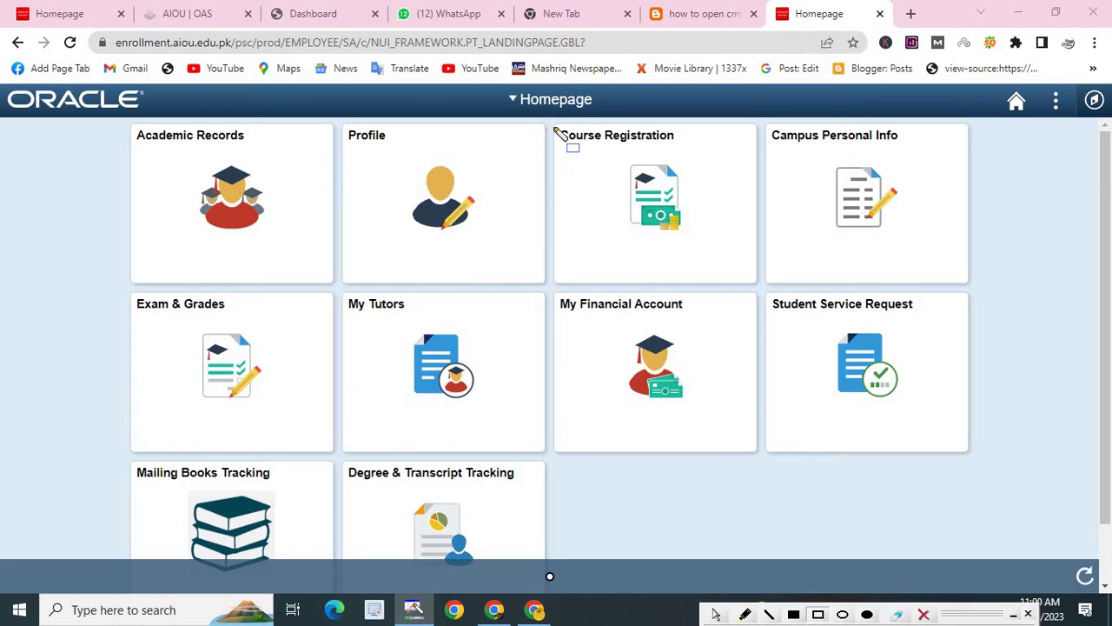
{"action": "mouse_move", "coordinate": [554, 127]}
{"action": "left_mouse_down"}
{"action": "mouse_move", "coordinate": [657, 192]}
{"action": "mouse_move", "coordinate": [745, 261]}
{"action": "mouse_move", "coordinate": [759, 293]}
{"action": "mouse_move", "coordinate": [756, 284]}
{"action": "left_mouse_up"}
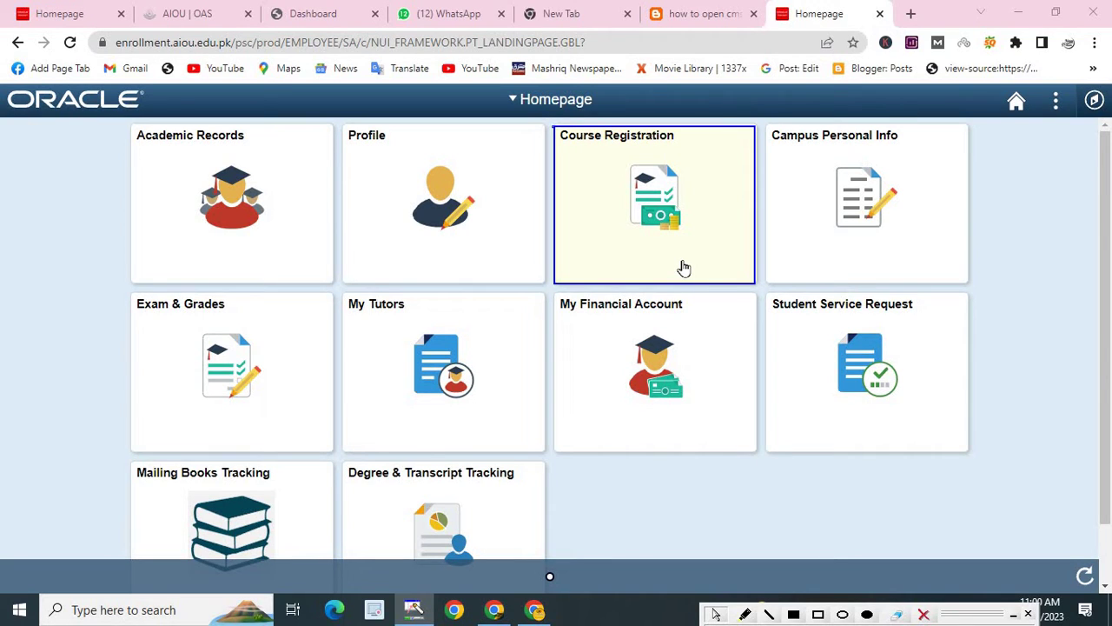
{"action": "left_click", "coordinate": [623, 199]}
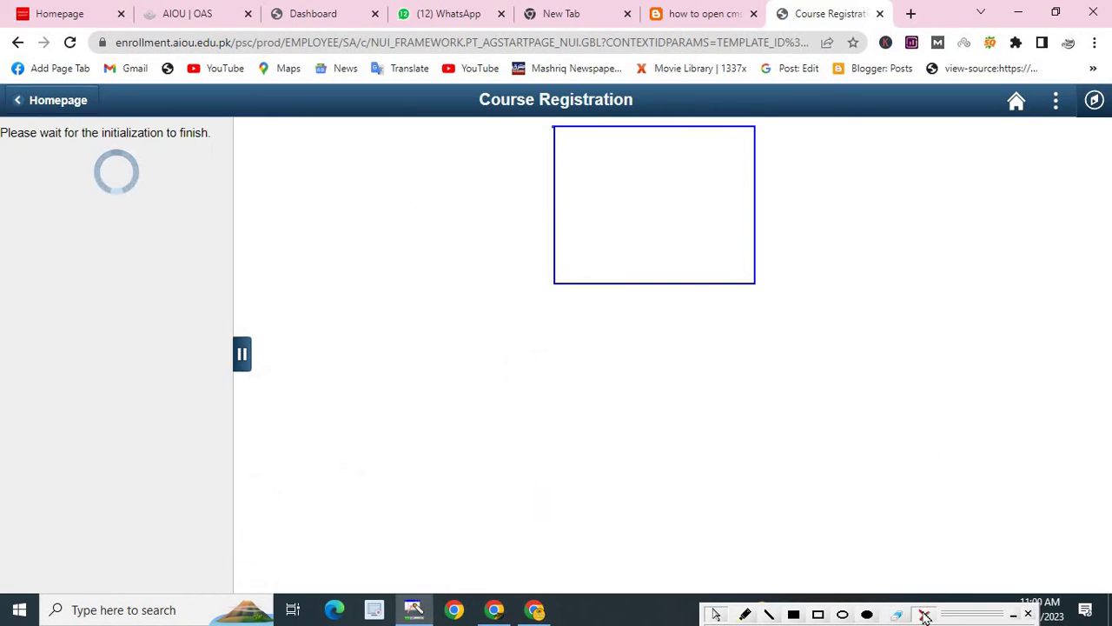
{"action": "left_click", "coordinate": [924, 615]}
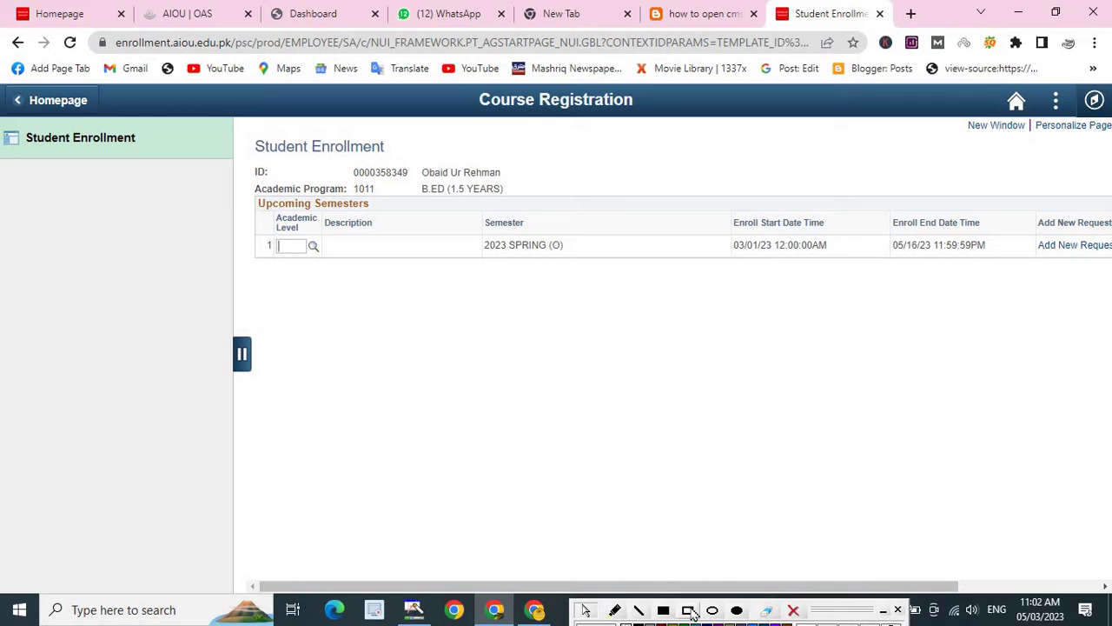
Step: Outline the enroll start and end dates of the 2023 SPRING (O) semester, and clear the outlines
{"action": "left_click", "coordinate": [690, 612]}
{"action": "mouse_move", "coordinate": [728, 233]}
{"action": "left_mouse_down"}
{"action": "mouse_move", "coordinate": [822, 280]}
{"action": "mouse_move", "coordinate": [869, 273]}
{"action": "mouse_move", "coordinate": [875, 259]}
{"action": "left_mouse_up"}
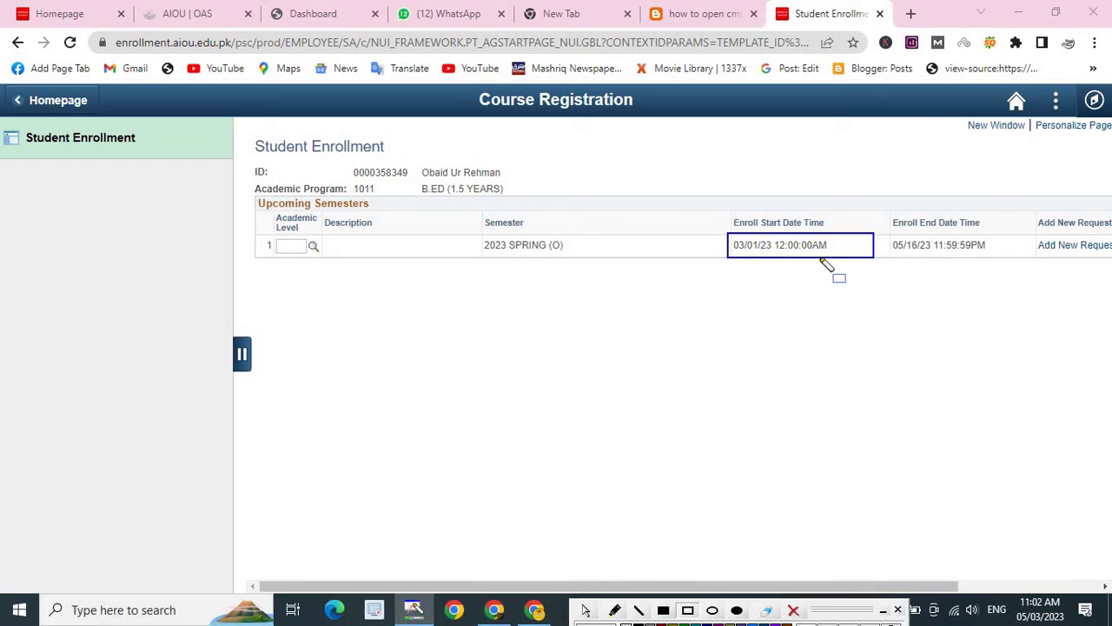
{"action": "mouse_move", "coordinate": [884, 234]}
{"action": "left_mouse_down"}
{"action": "mouse_move", "coordinate": [944, 258]}
{"action": "mouse_move", "coordinate": [1036, 255]}
{"action": "left_mouse_up"}
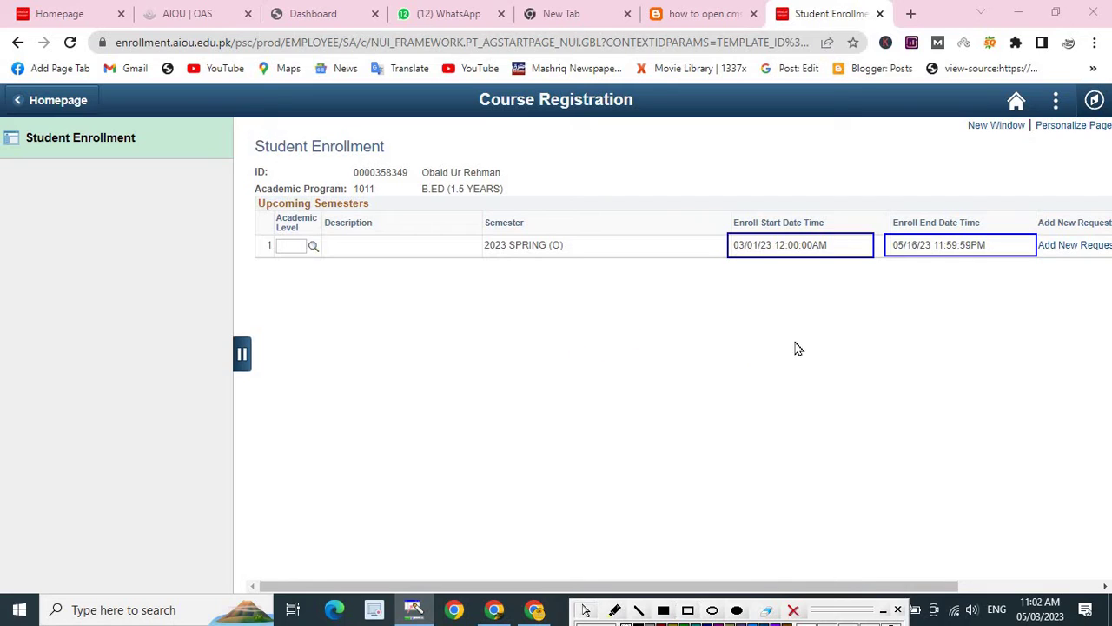
{"action": "left_click", "coordinate": [793, 612]}
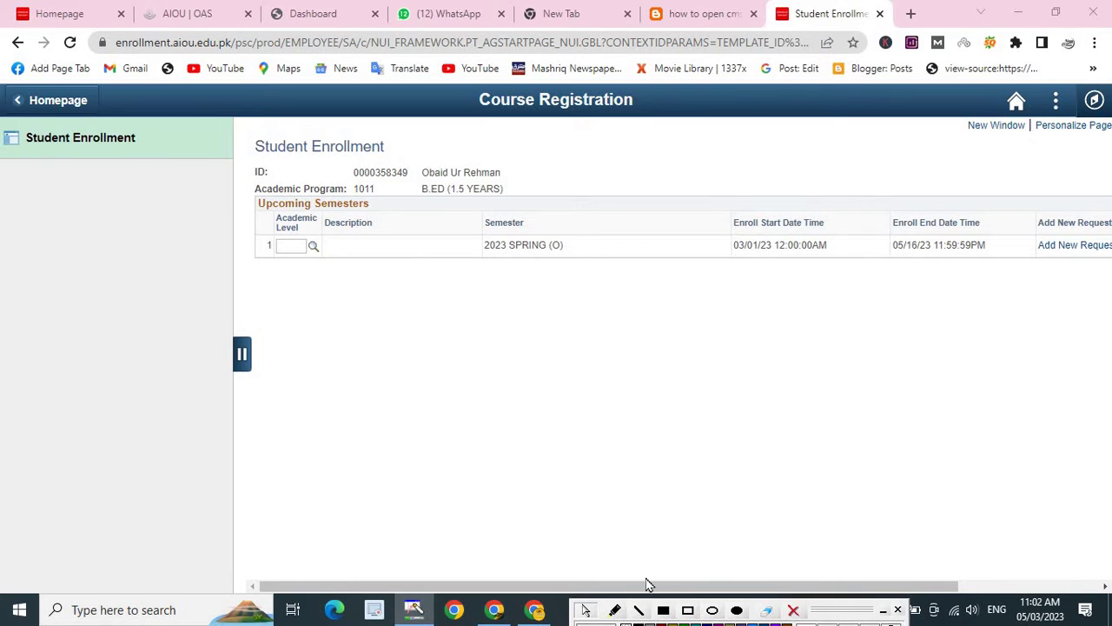
Step: Outline the academic level lookup for 2023 SPRING (O), choose Semester 2 from it, and highlight the description
{"action": "left_click_drag", "start_coordinate": [824, 585], "coordinate": [469, 556]}
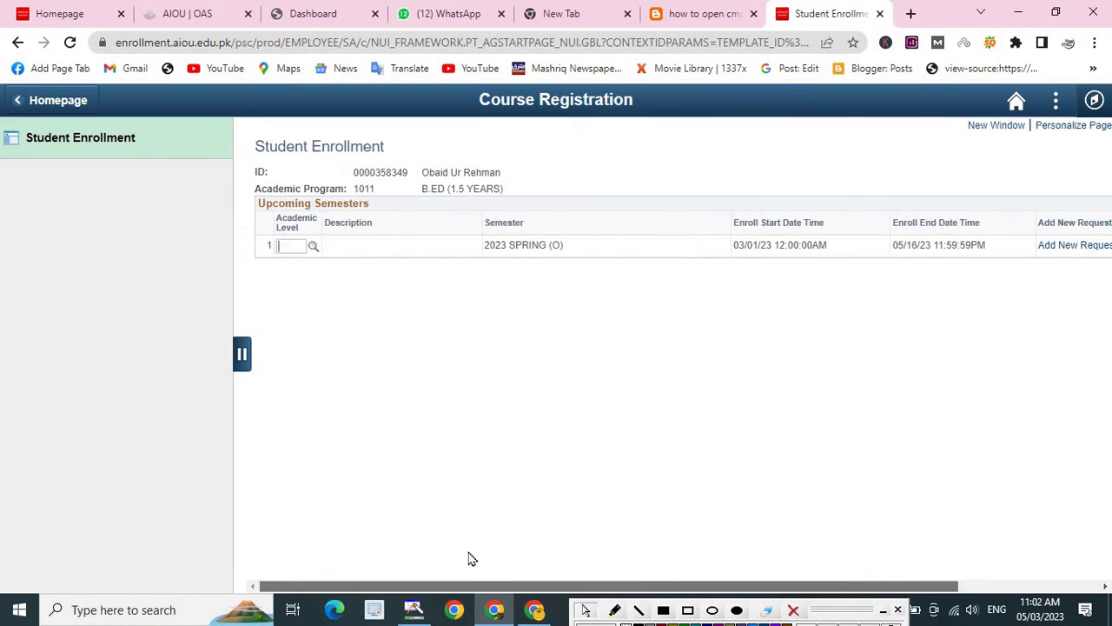
{"action": "left_click", "coordinate": [684, 612]}
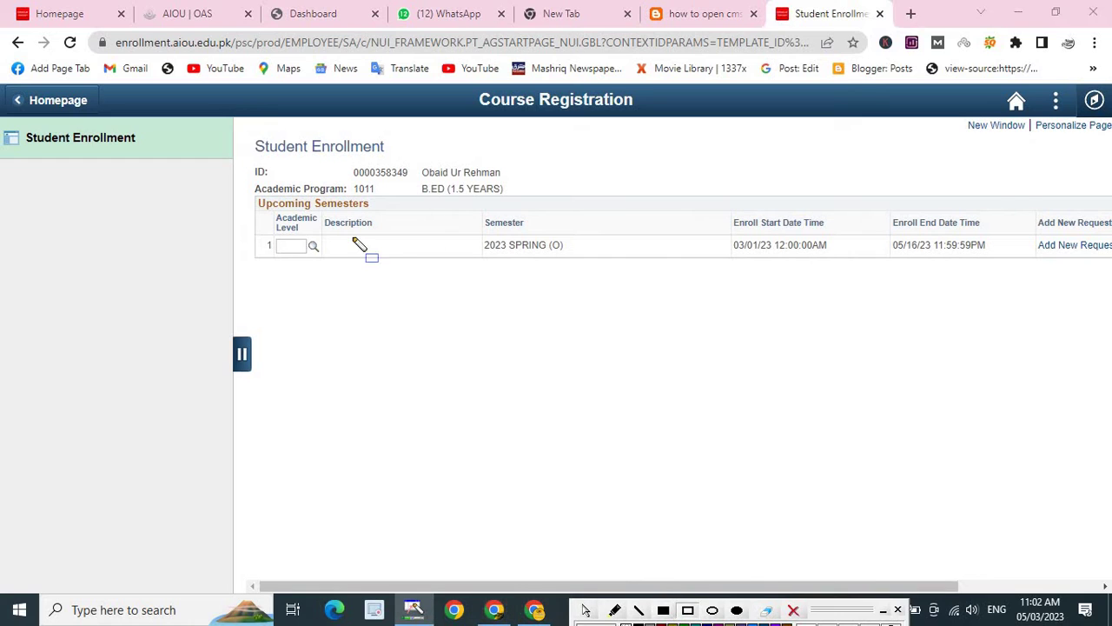
{"action": "left_click_drag", "start_coordinate": [296, 235], "coordinate": [329, 258]}
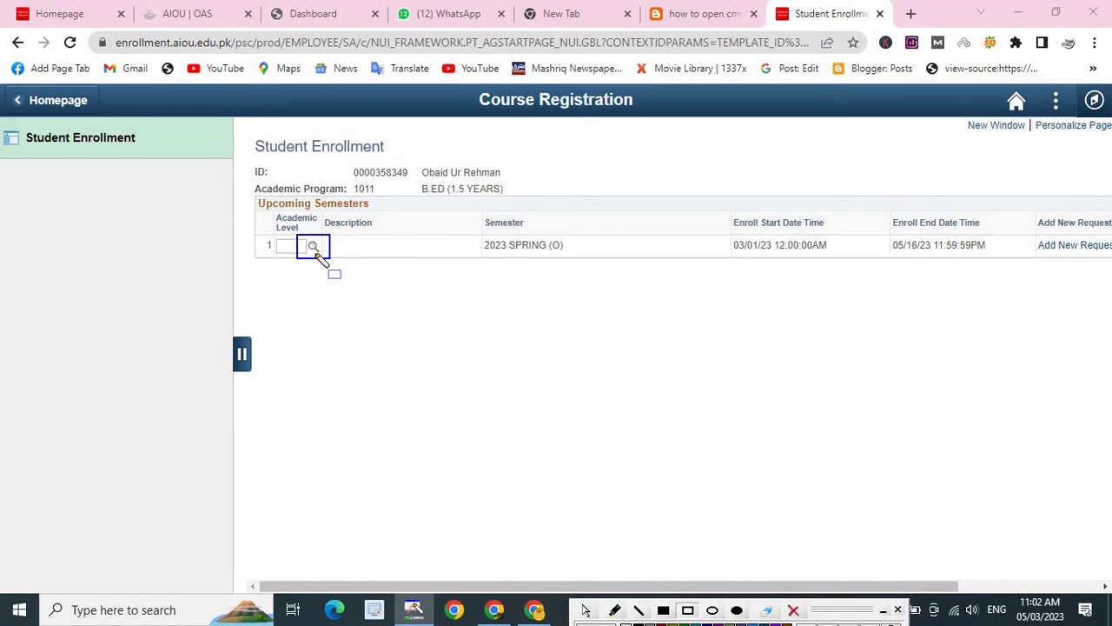
{"action": "left_click", "coordinate": [311, 247]}
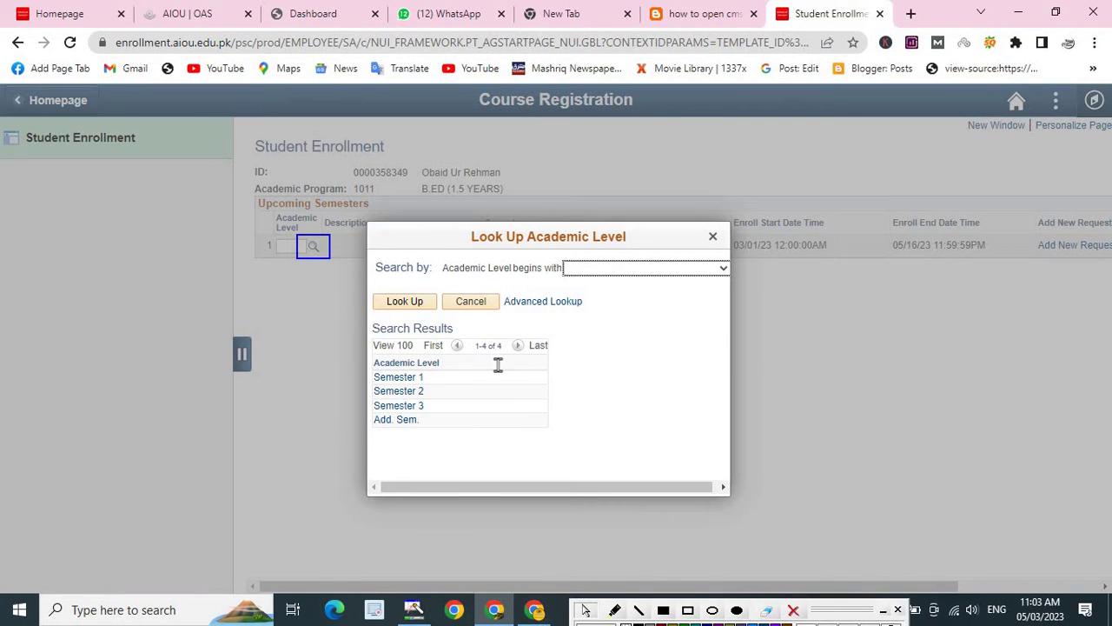
{"action": "left_click", "coordinate": [402, 393]}
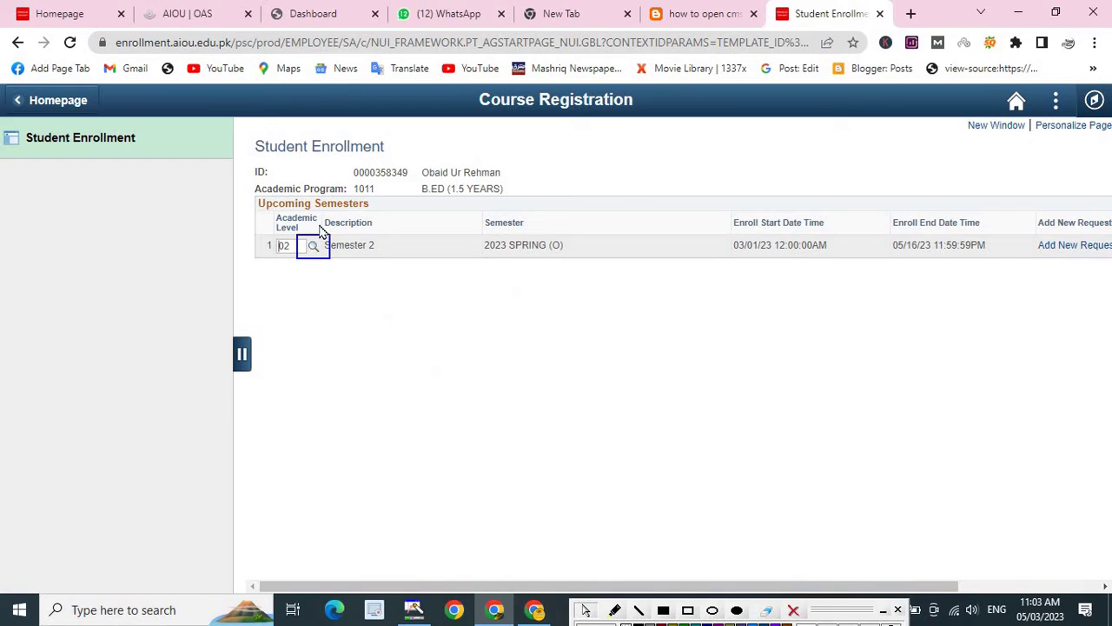
{"action": "left_click_drag", "start_coordinate": [340, 247], "coordinate": [324, 246]}
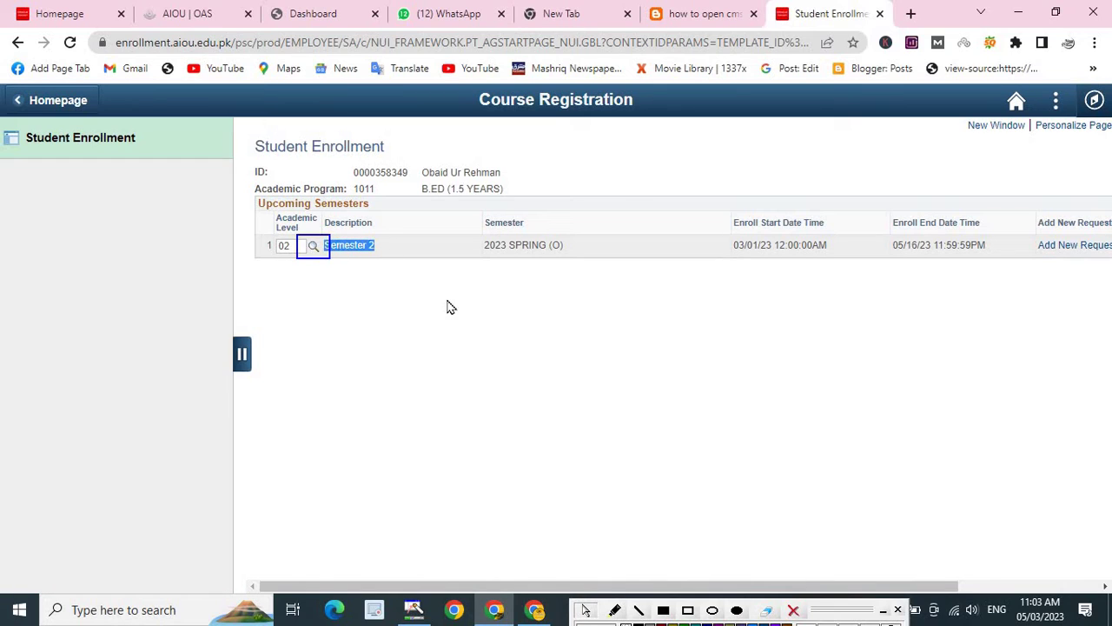
Step: Clear the drawn outline, outline the Add New Request link for 2023 SPRING (O), and open that request
{"action": "left_click", "coordinate": [794, 610]}
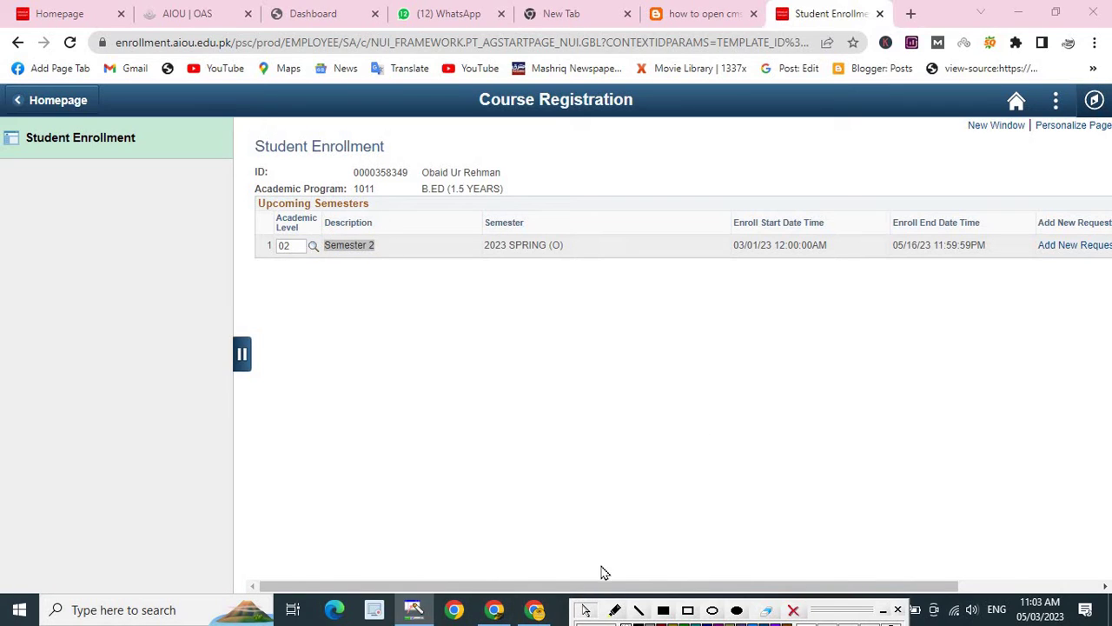
{"action": "left_click_drag", "start_coordinate": [655, 587], "coordinate": [795, 594]}
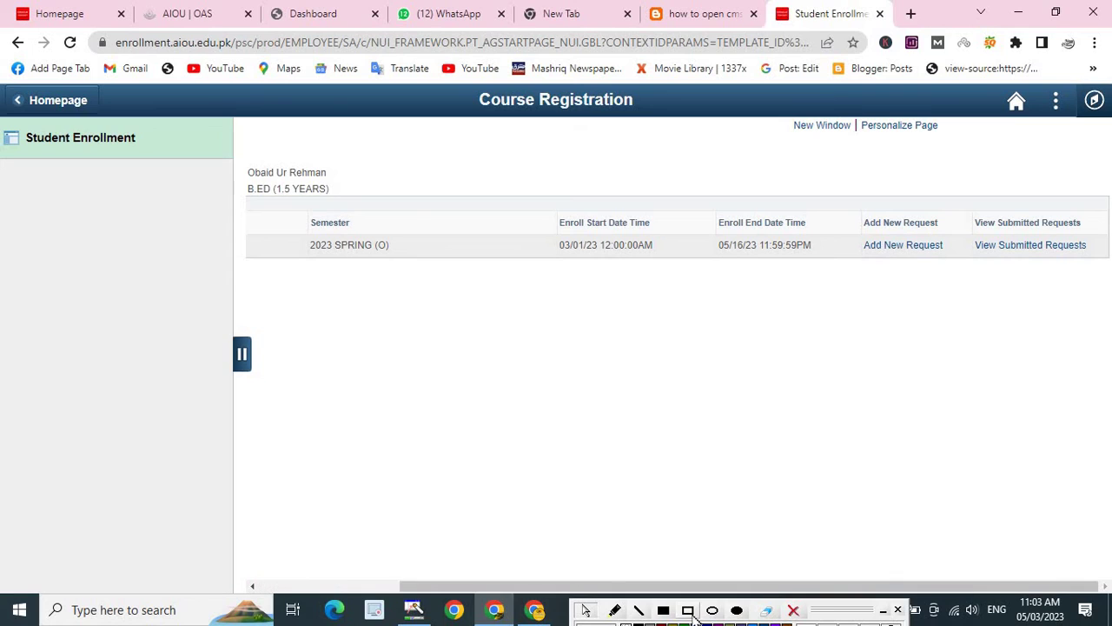
{"action": "left_click", "coordinate": [690, 611]}
{"action": "mouse_move", "coordinate": [859, 235]}
{"action": "left_mouse_down"}
{"action": "mouse_move", "coordinate": [914, 257]}
{"action": "mouse_move", "coordinate": [973, 259]}
{"action": "left_mouse_up"}
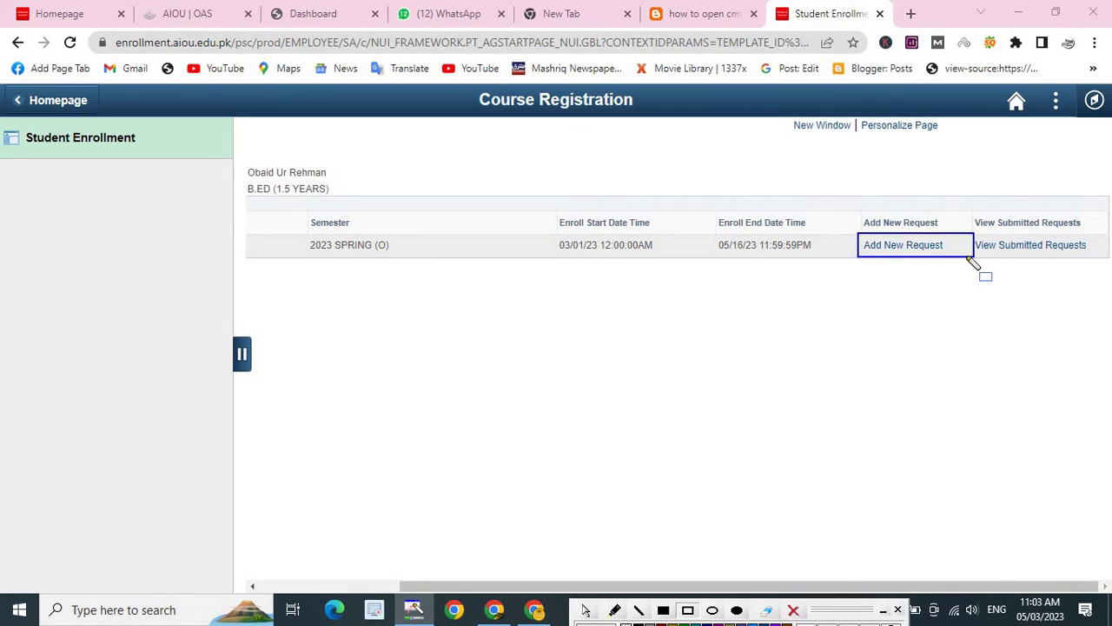
{"action": "left_click", "coordinate": [891, 250]}
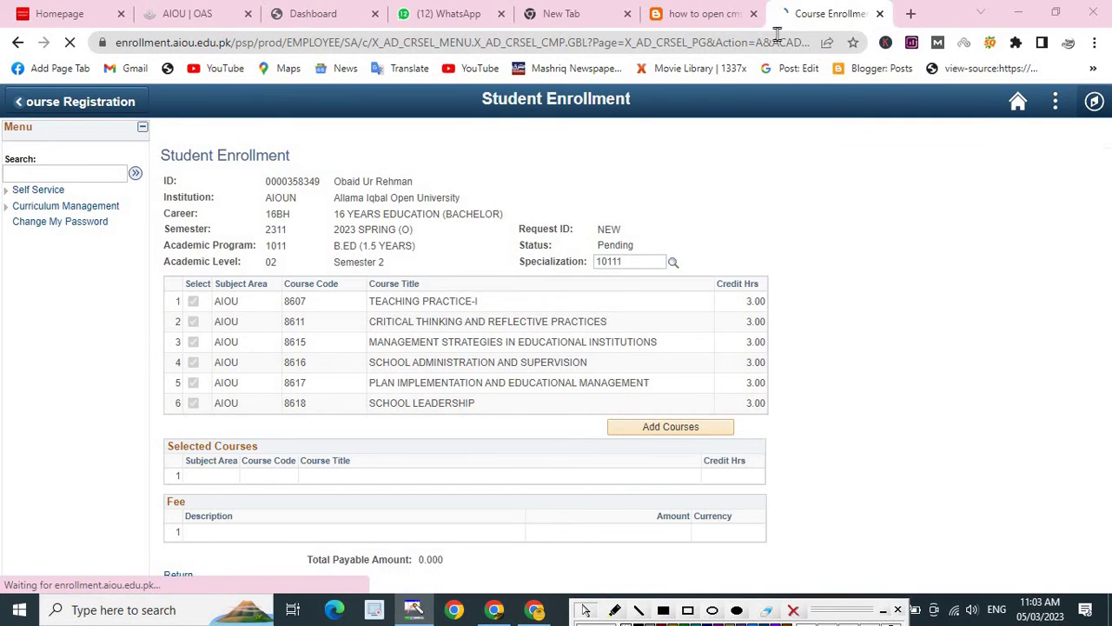
Step: Open the aioustudy.pk website in a new browser tab
{"action": "left_click", "coordinate": [911, 14]}
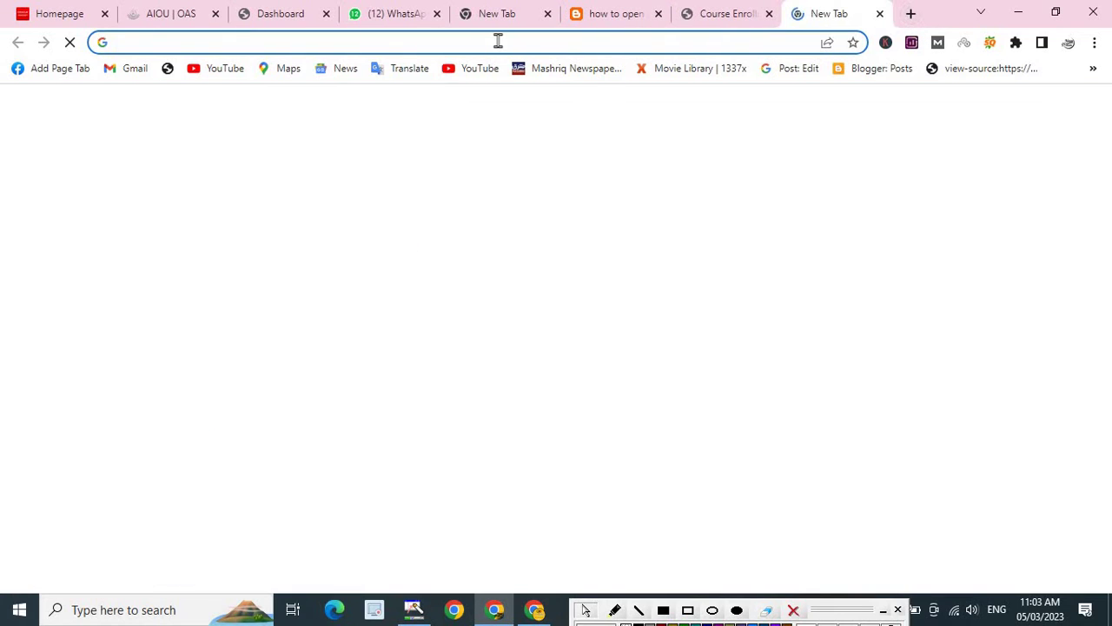
{"action": "type", "text": "aiou"}
{"action": "key", "text": "Return"}
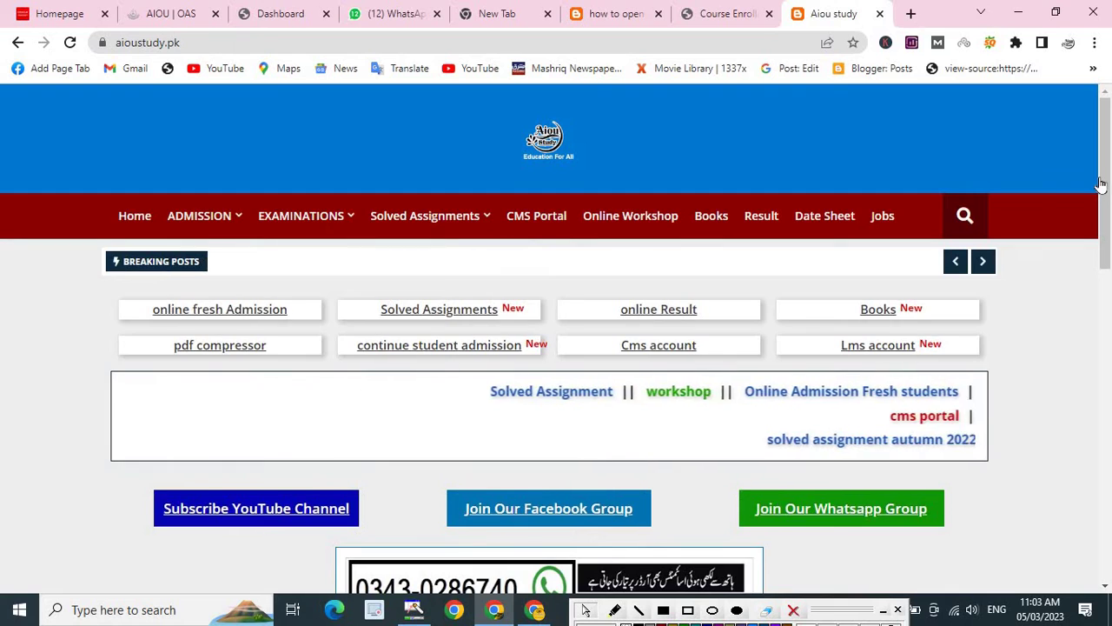
Step: Open the Prospectus 2023 page from the notice board and open its BA prospectus download
{"action": "left_click_drag", "start_coordinate": [1102, 179], "coordinate": [1108, 265]}
{"action": "scroll", "coordinate": [784, 220], "scroll_direction": "down", "scroll_amount": 7}
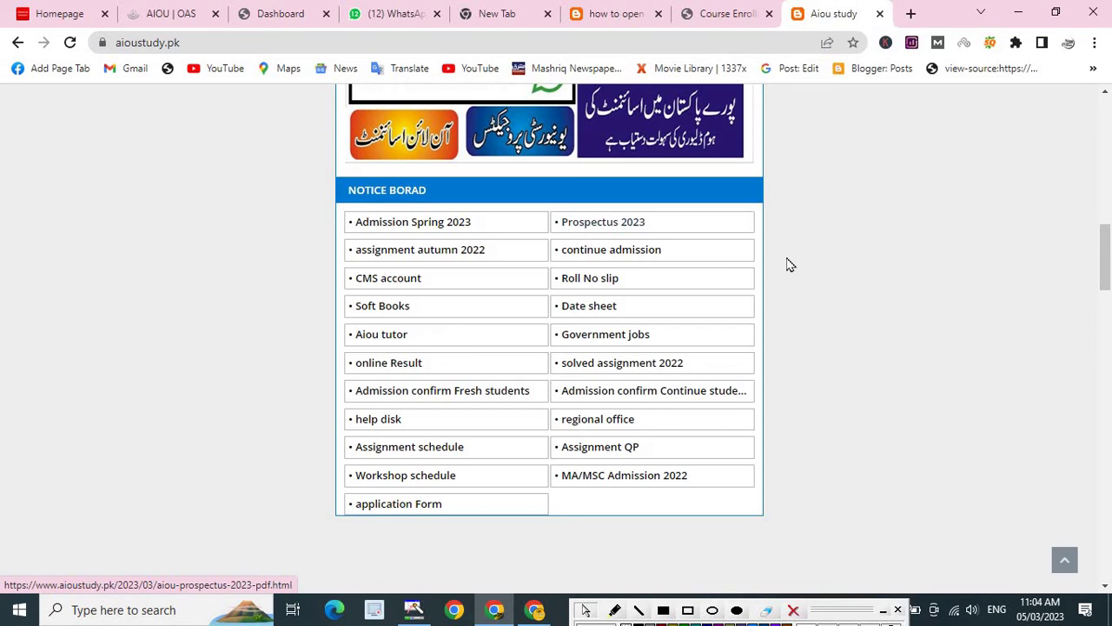
{"action": "left_click", "coordinate": [603, 223]}
{"action": "scroll", "coordinate": [1106, 171], "scroll_direction": "down", "scroll_amount": 10}
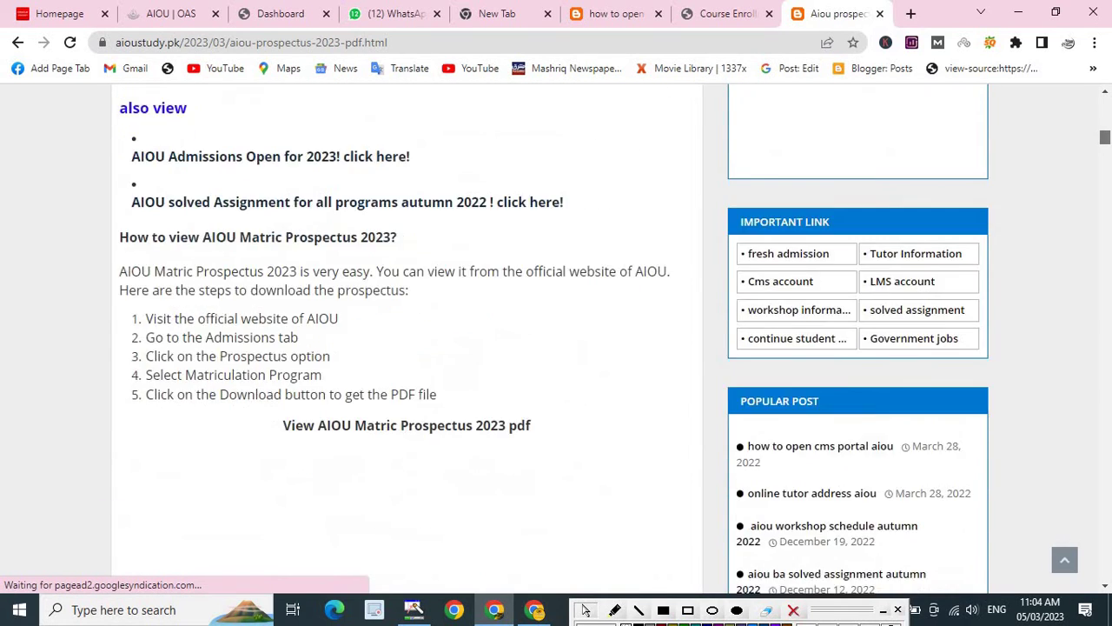
{"action": "left_click_drag", "start_coordinate": [1105, 171], "coordinate": [1105, 287]}
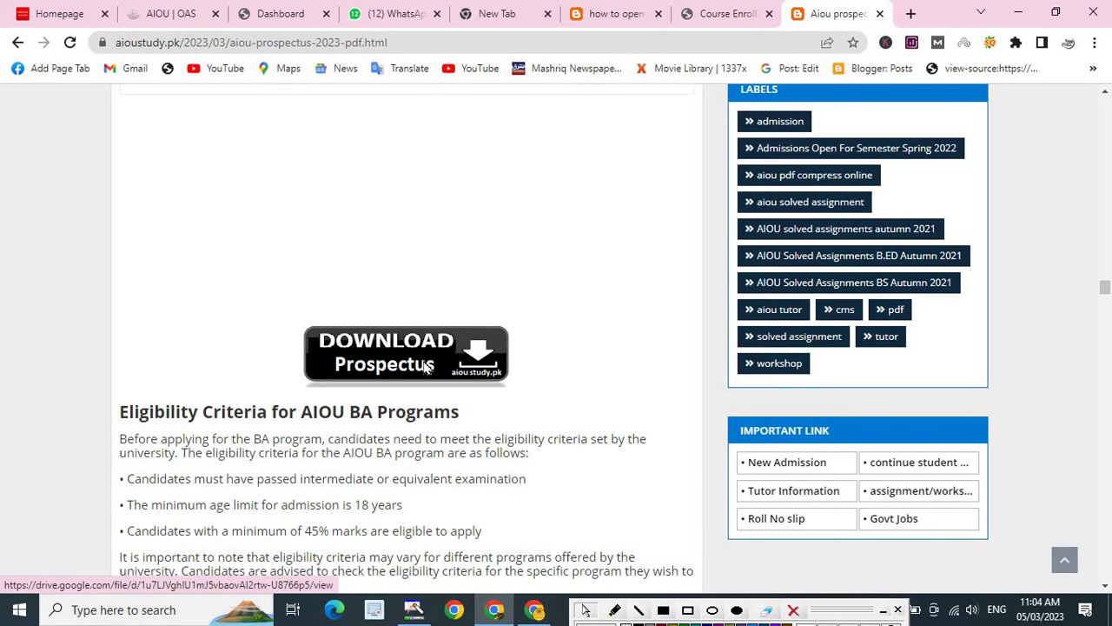
{"action": "left_click", "coordinate": [426, 367]}
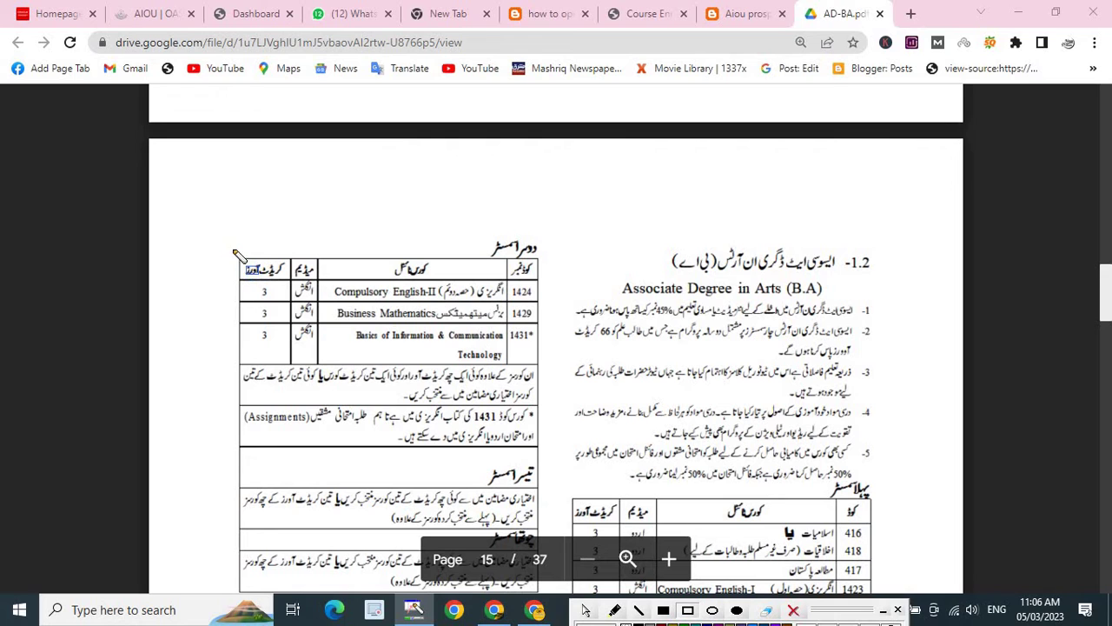
Step: Outline the second-semester course table in the BA prospectus, check the elective course lists on the following page, and clear the outlines
{"action": "left_click_drag", "start_coordinate": [224, 247], "coordinate": [326, 279]}
{"action": "left_click_drag", "start_coordinate": [440, 334], "coordinate": [550, 455]}
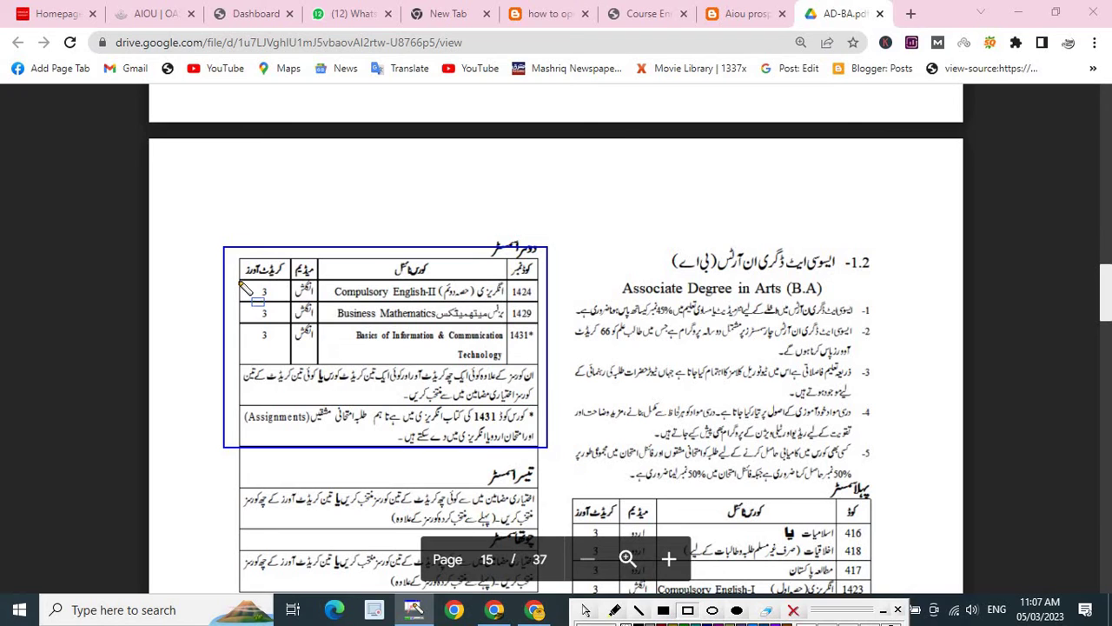
{"action": "left_click_drag", "start_coordinate": [238, 275], "coordinate": [539, 366]}
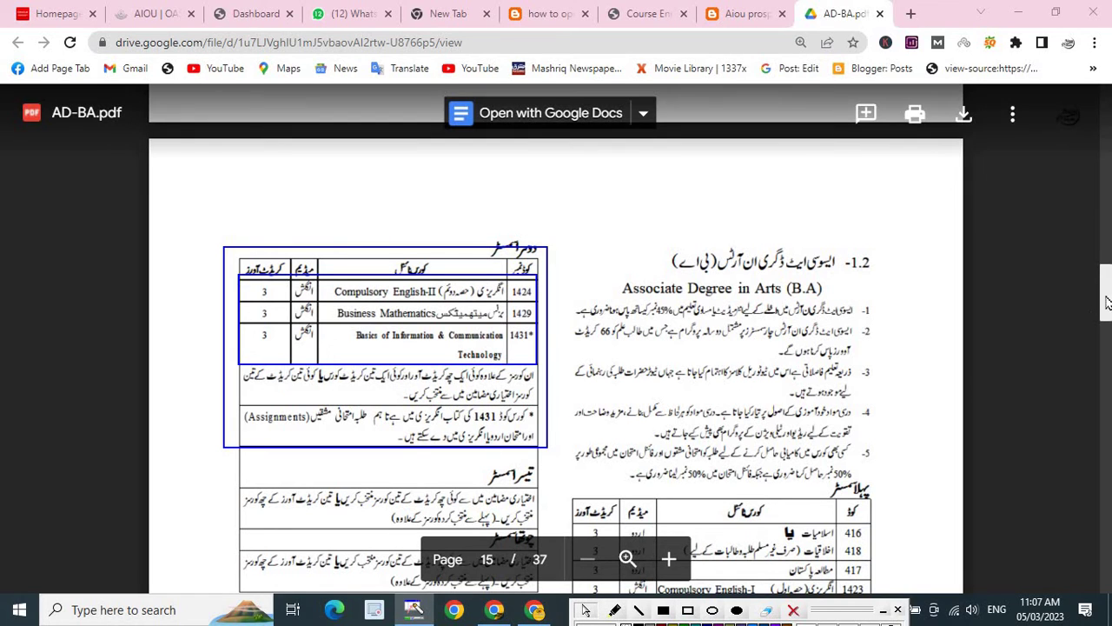
{"action": "scroll", "coordinate": [1108, 311], "scroll_direction": "down", "scroll_amount": 5}
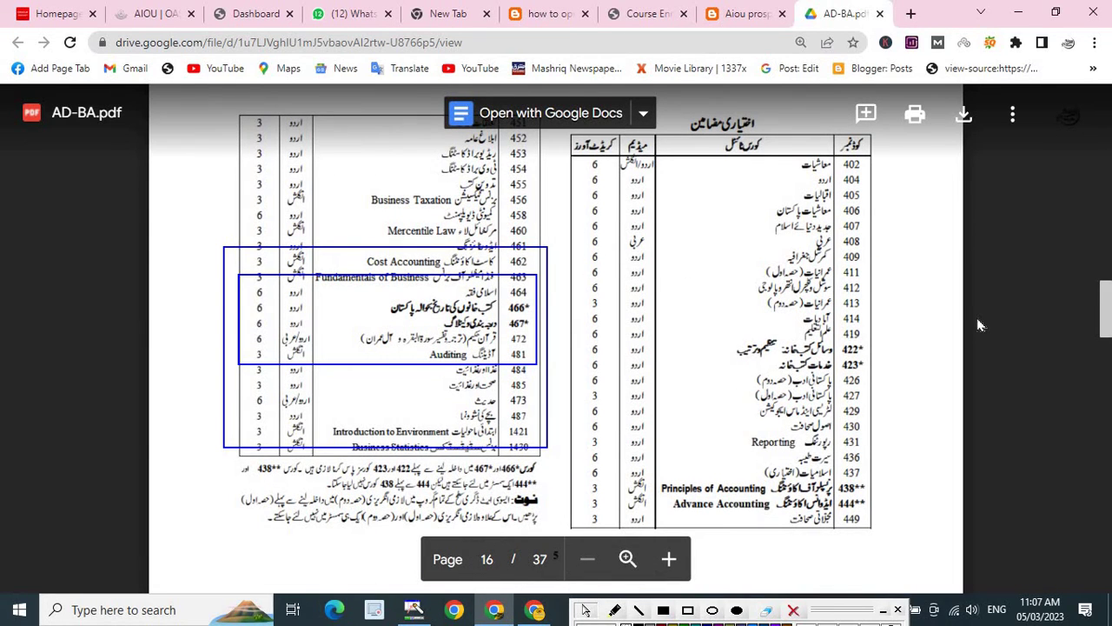
{"action": "scroll", "coordinate": [1108, 326], "scroll_direction": "up", "scroll_amount": 5}
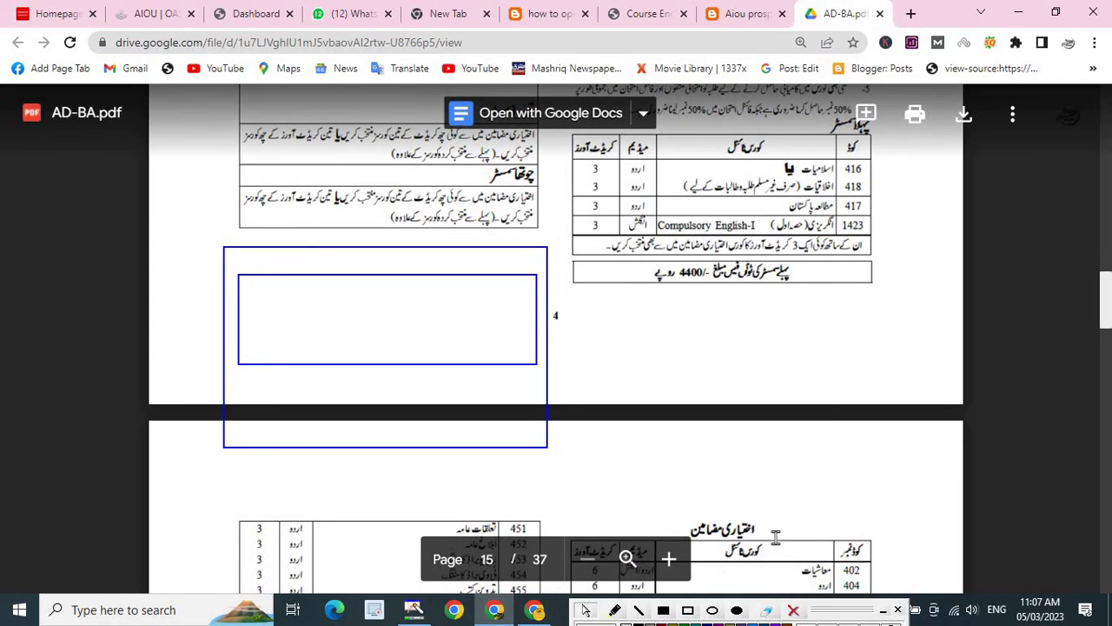
{"action": "left_click", "coordinate": [765, 610]}
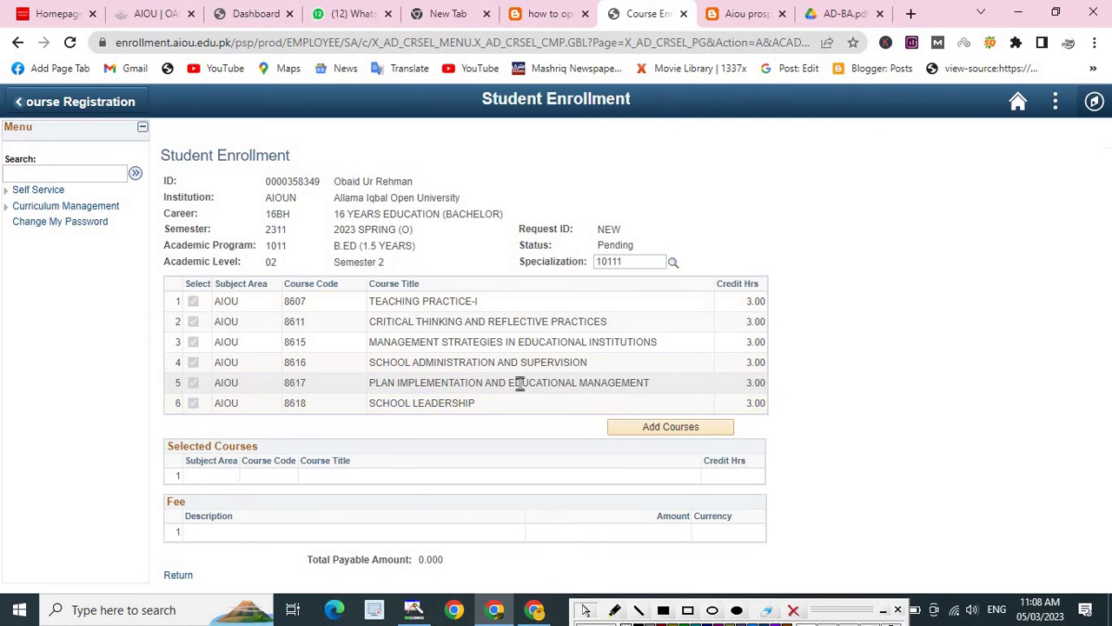
Step: Add the listed B.ED Semester 2 courses to the enrollment request and review the selected courses and fee section
{"action": "left_click", "coordinate": [653, 427]}
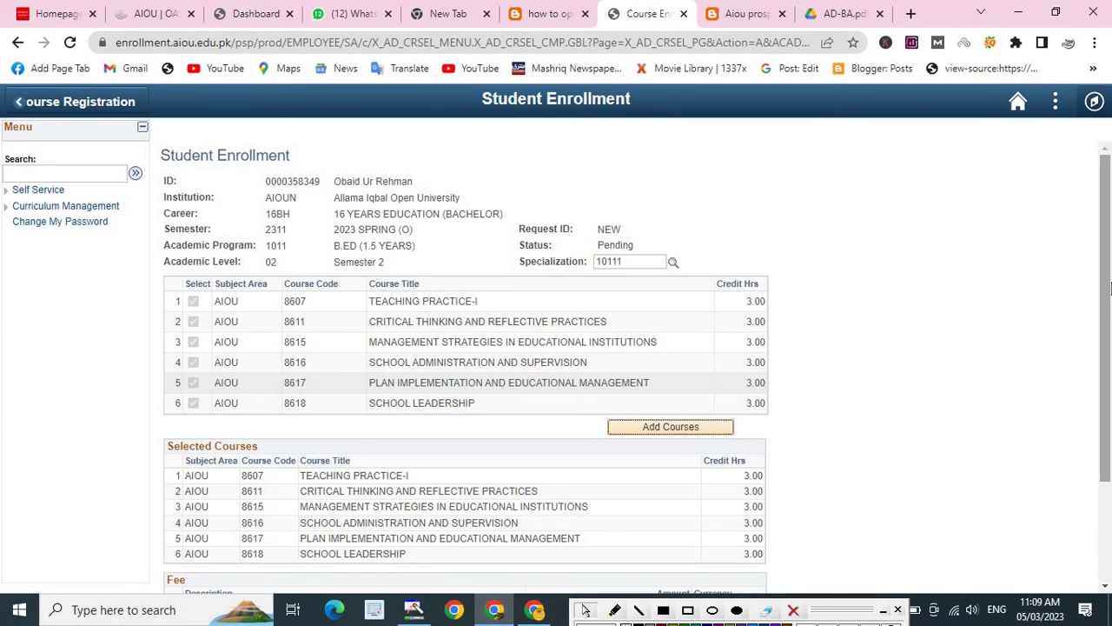
{"action": "left_click_drag", "start_coordinate": [1110, 289], "coordinate": [1111, 311]}
{"action": "left_click_drag", "start_coordinate": [1111, 356], "coordinate": [1111, 426]}
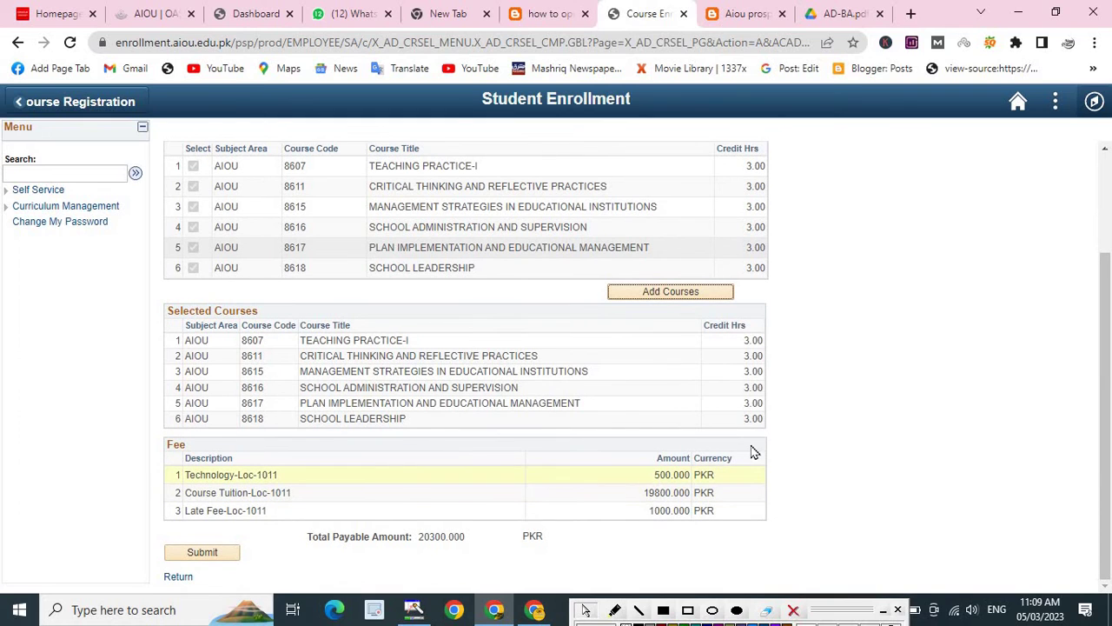
{"action": "left_click_drag", "start_coordinate": [746, 343], "coordinate": [792, 416]}
{"action": "left_click", "coordinate": [792, 416]}
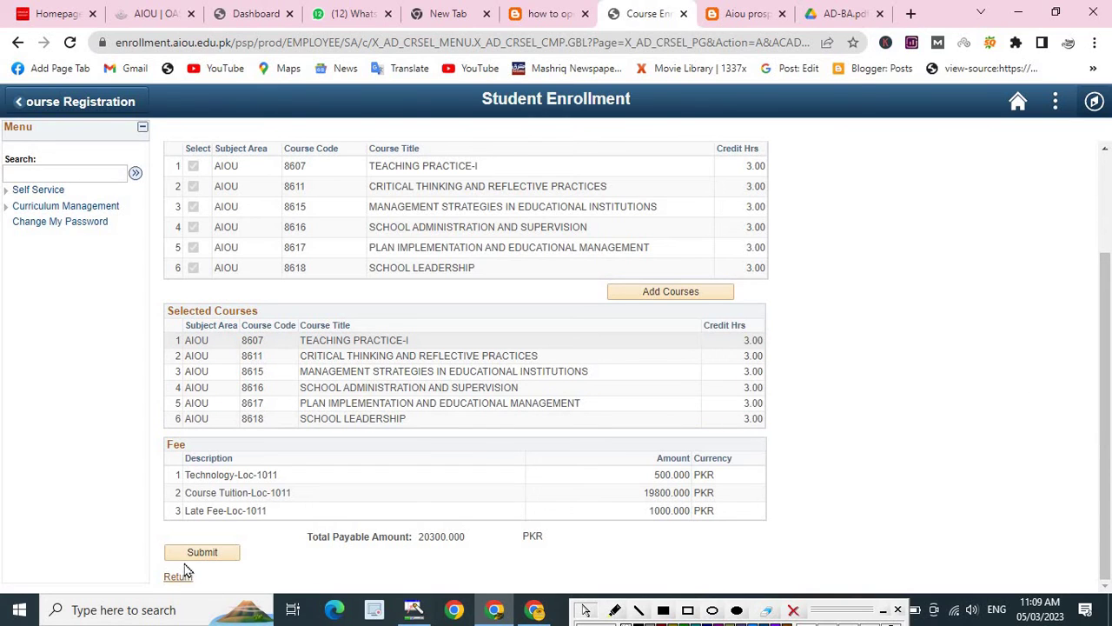
Step: Outline the Add Courses and Submit buttons on the enrollment form, and clear the outlines
{"action": "left_click", "coordinate": [688, 610]}
{"action": "mouse_move", "coordinate": [606, 282]}
{"action": "left_mouse_down"}
{"action": "mouse_move", "coordinate": [751, 324]}
{"action": "mouse_move", "coordinate": [733, 303]}
{"action": "left_mouse_up"}
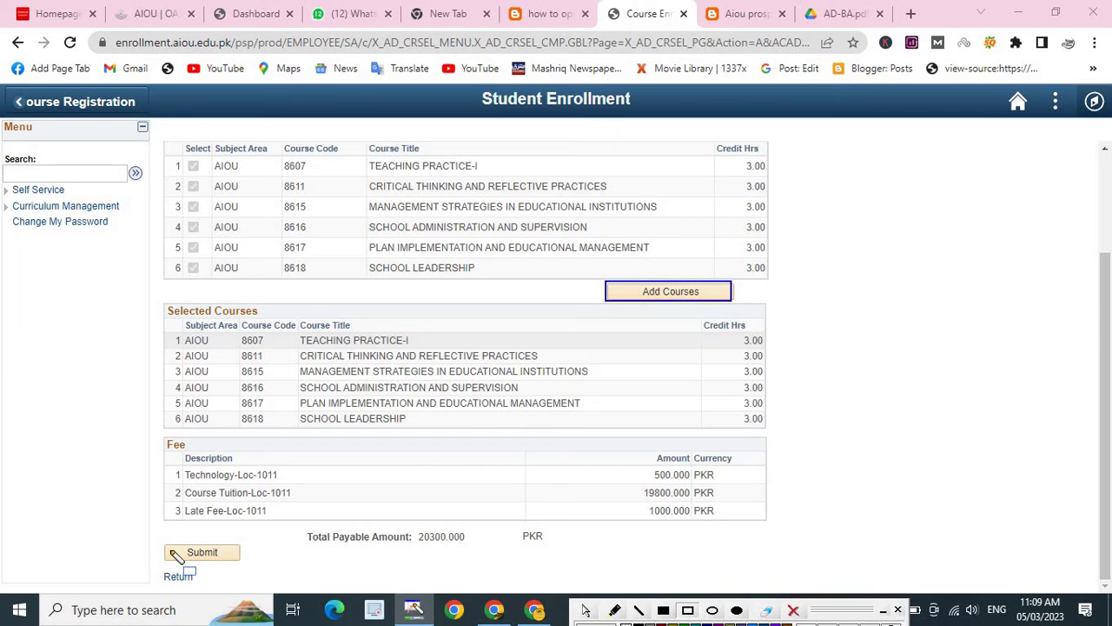
{"action": "left_click_drag", "start_coordinate": [163, 544], "coordinate": [240, 562]}
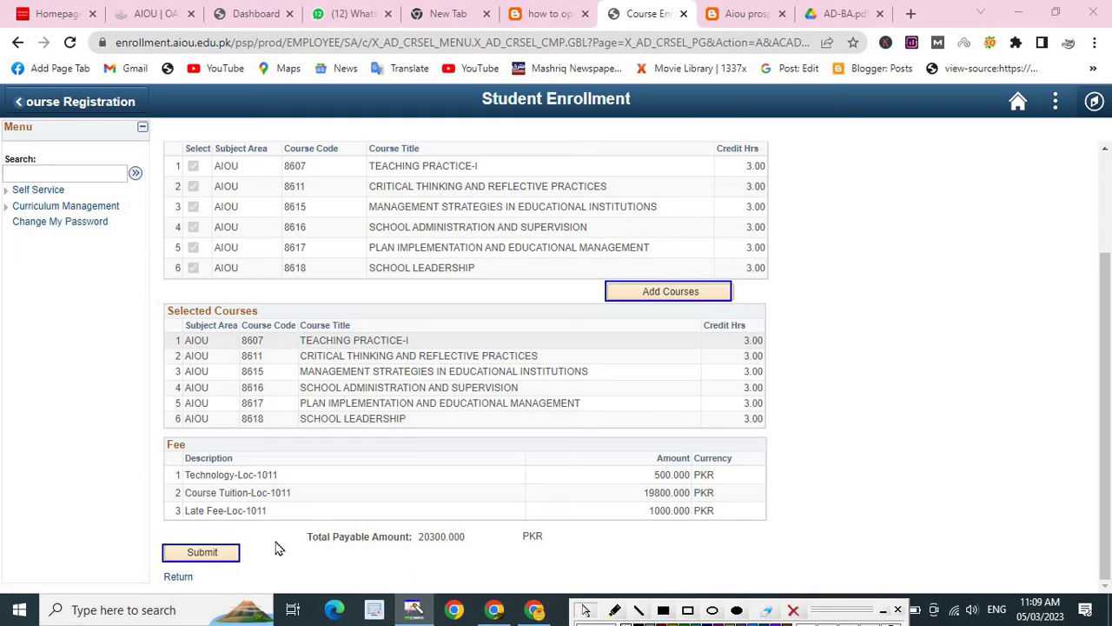
{"action": "left_click", "coordinate": [793, 610]}
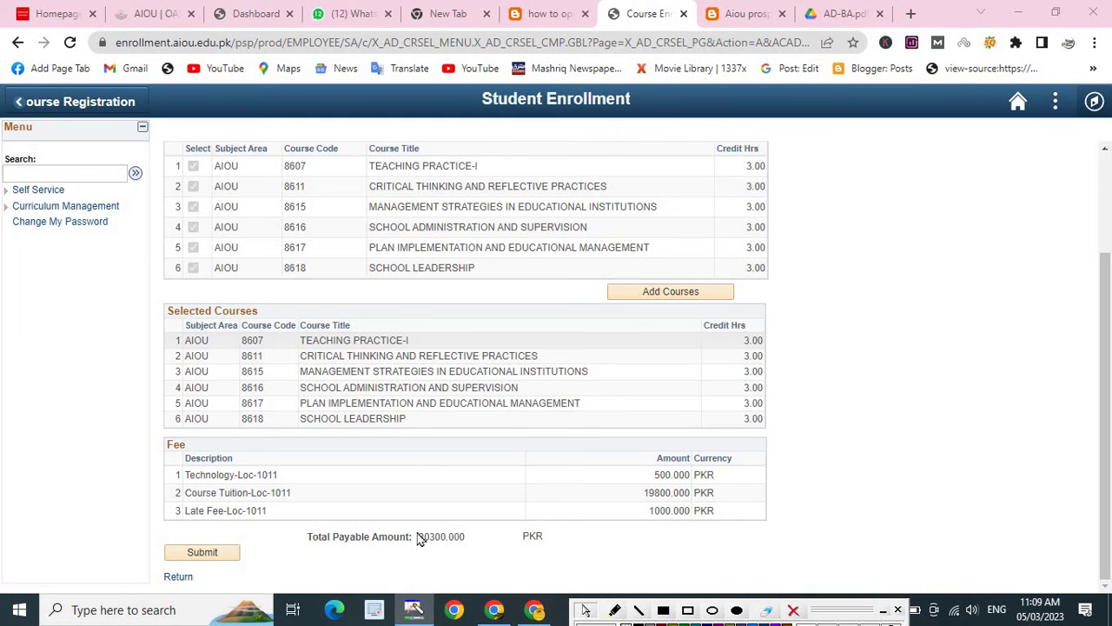
Step: Highlight the total payable amount, the late fee, and the course tuition amount one after another, and clear the selection
{"action": "double_click", "coordinate": [430, 538]}
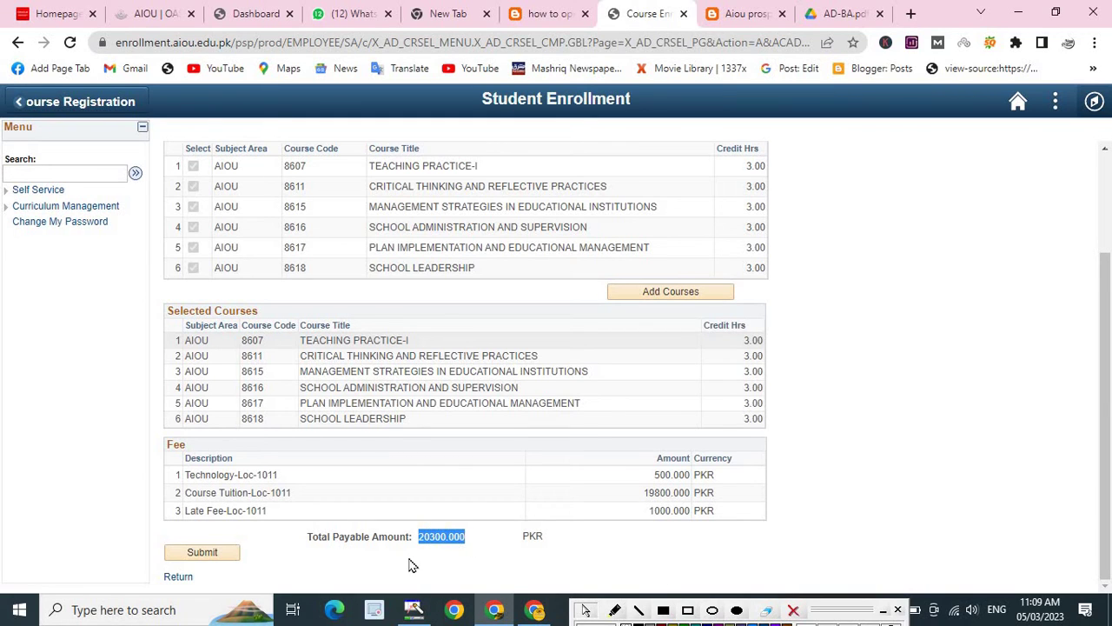
{"action": "left_click", "coordinate": [410, 563]}
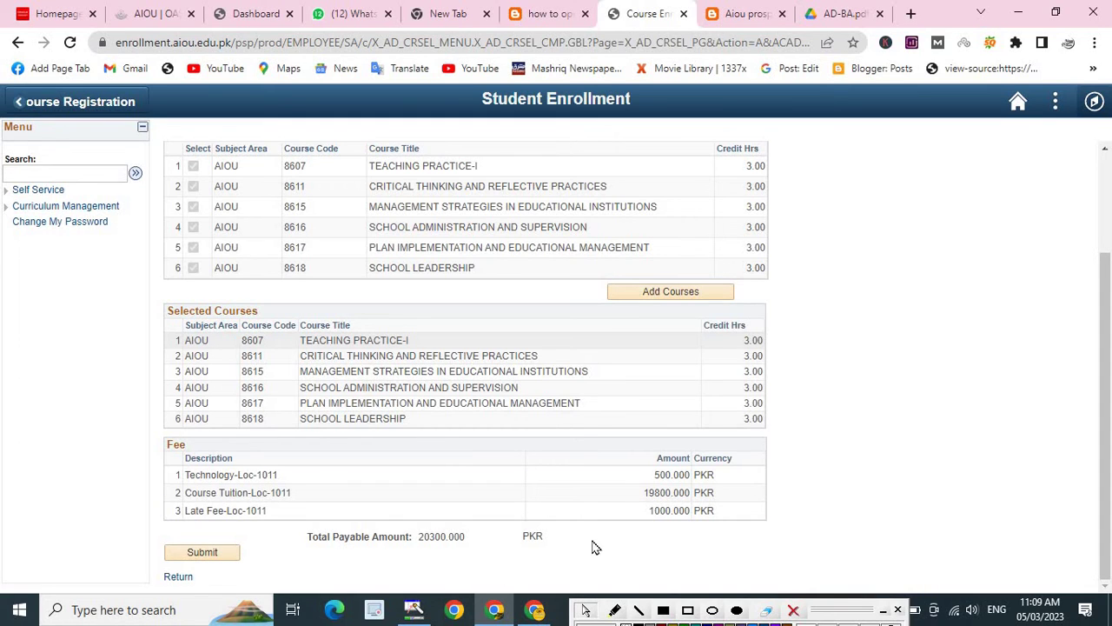
{"action": "left_click_drag", "start_coordinate": [699, 511], "coordinate": [641, 518]}
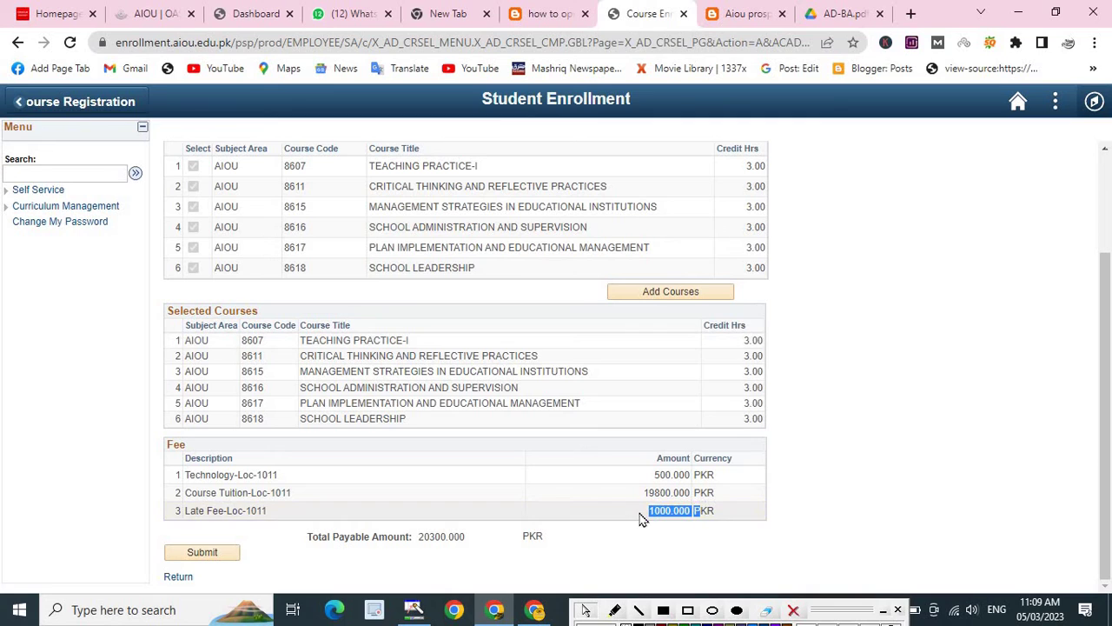
{"action": "left_click", "coordinate": [658, 511]}
{"action": "double_click", "coordinate": [662, 493]}
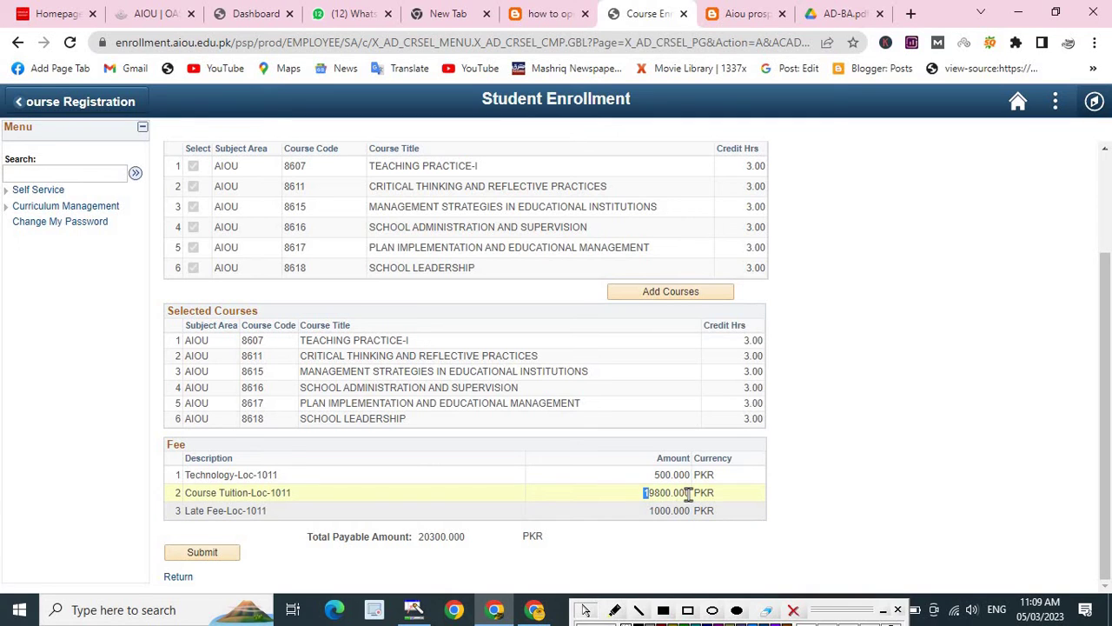
{"action": "left_click", "coordinate": [730, 495], "text": "shift"}
{"action": "left_click", "coordinate": [582, 555]}
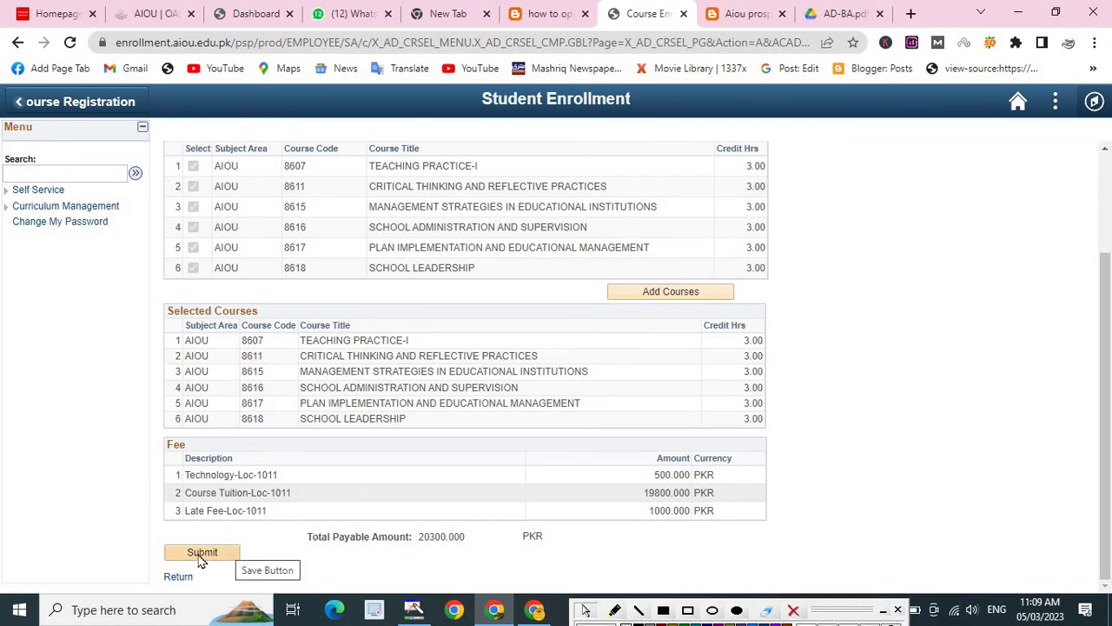
Step: Submit the enrollment request, outline Print Invoice, and generate the fee invoice
{"action": "left_click", "coordinate": [199, 556]}
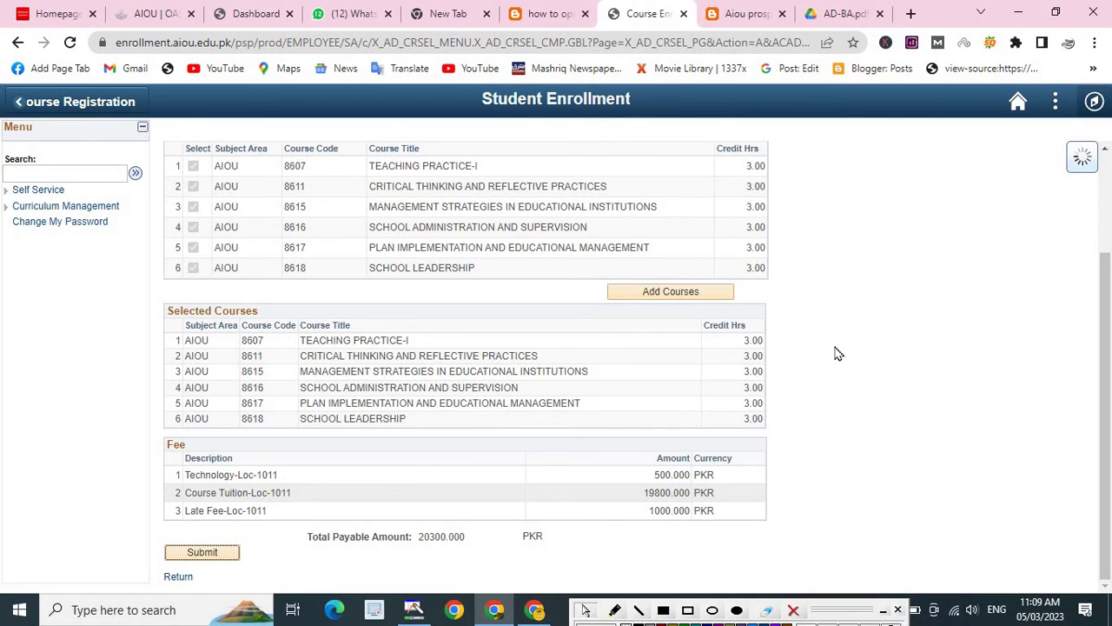
{"action": "scroll", "coordinate": [1108, 565], "scroll_direction": "up", "scroll_amount": 2}
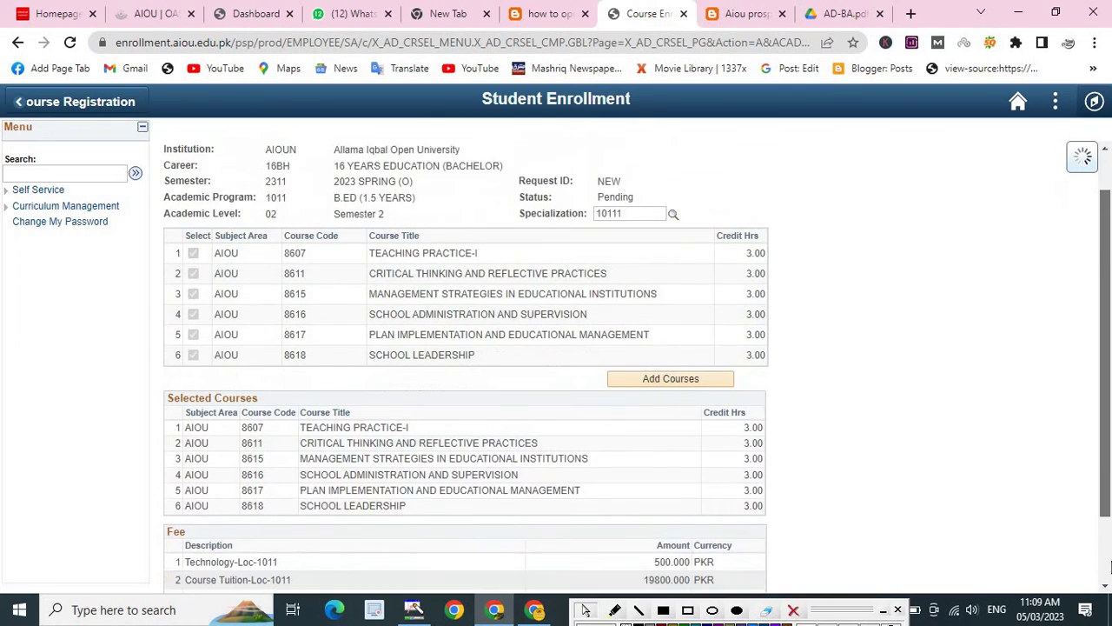
{"action": "scroll", "coordinate": [866, 561], "scroll_direction": "down", "scroll_amount": 2}
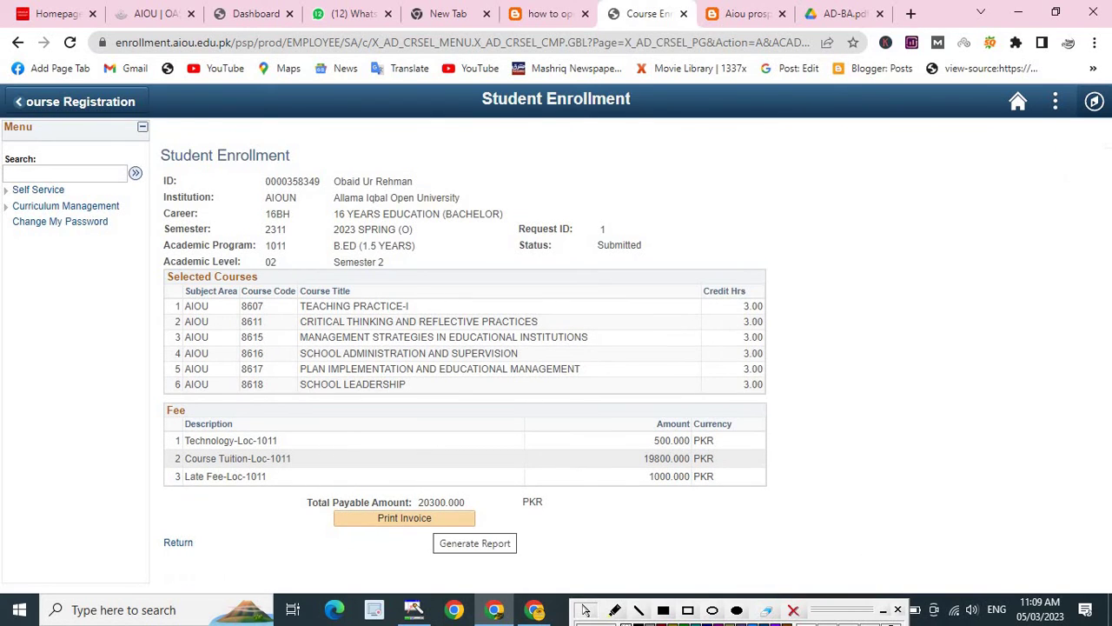
{"action": "left_click_drag", "start_coordinate": [348, 521], "coordinate": [411, 520]}
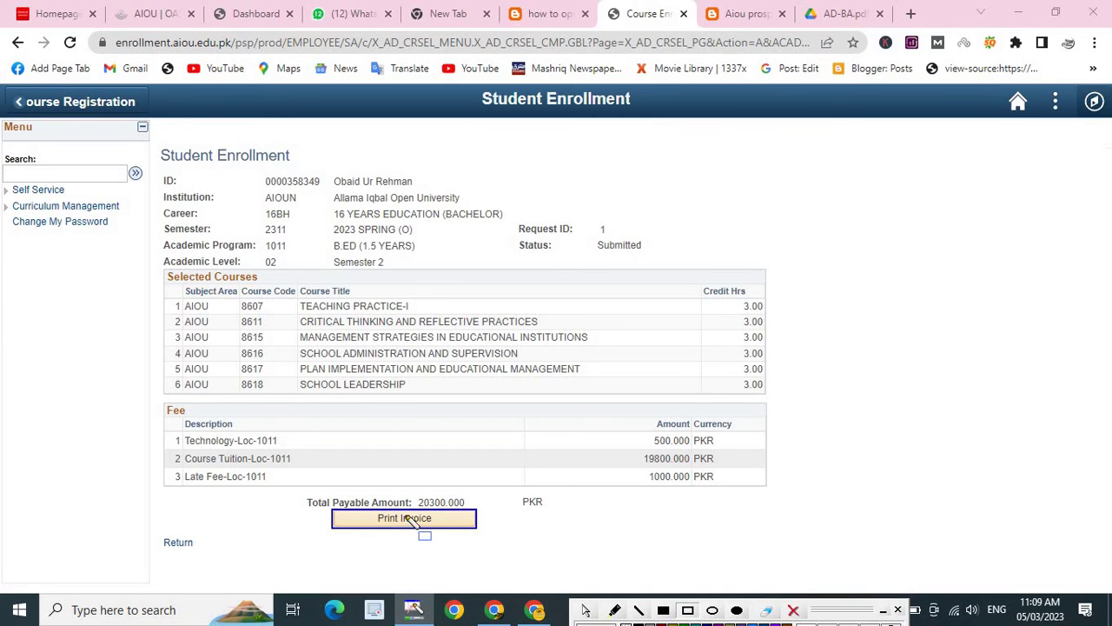
{"action": "left_click", "coordinate": [410, 519]}
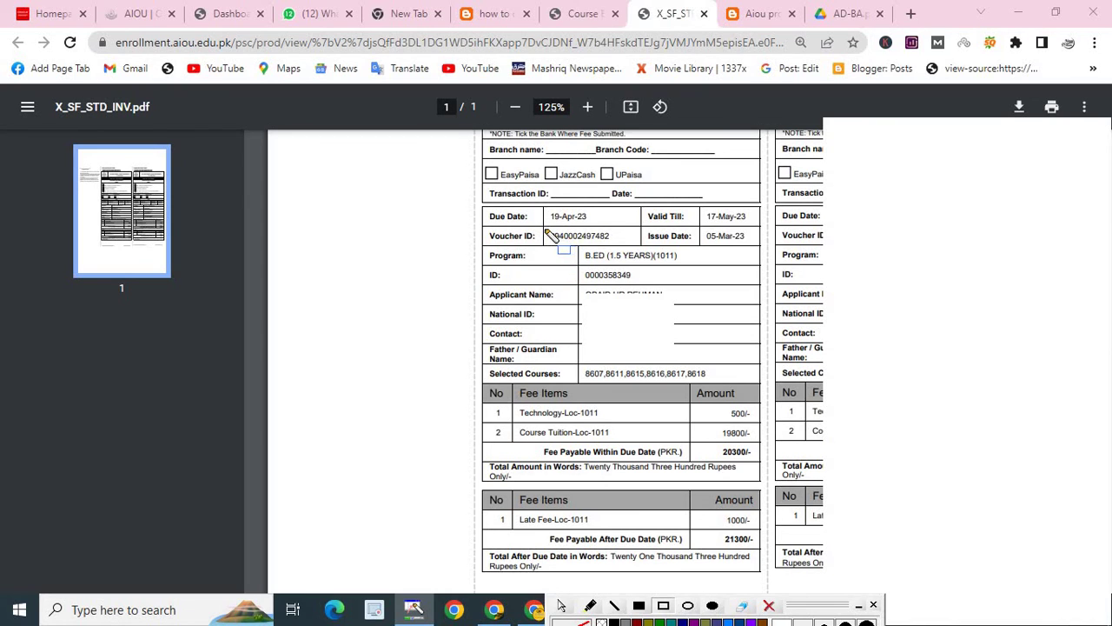
Step: Outline the voucher ID, fee payable within due date, course tuition amount, due date, and valid-till date on the invoice
{"action": "mouse_move", "coordinate": [544, 229]}
{"action": "left_mouse_down"}
{"action": "mouse_move", "coordinate": [604, 252]}
{"action": "mouse_move", "coordinate": [648, 257]}
{"action": "mouse_move", "coordinate": [644, 246]}
{"action": "left_mouse_up"}
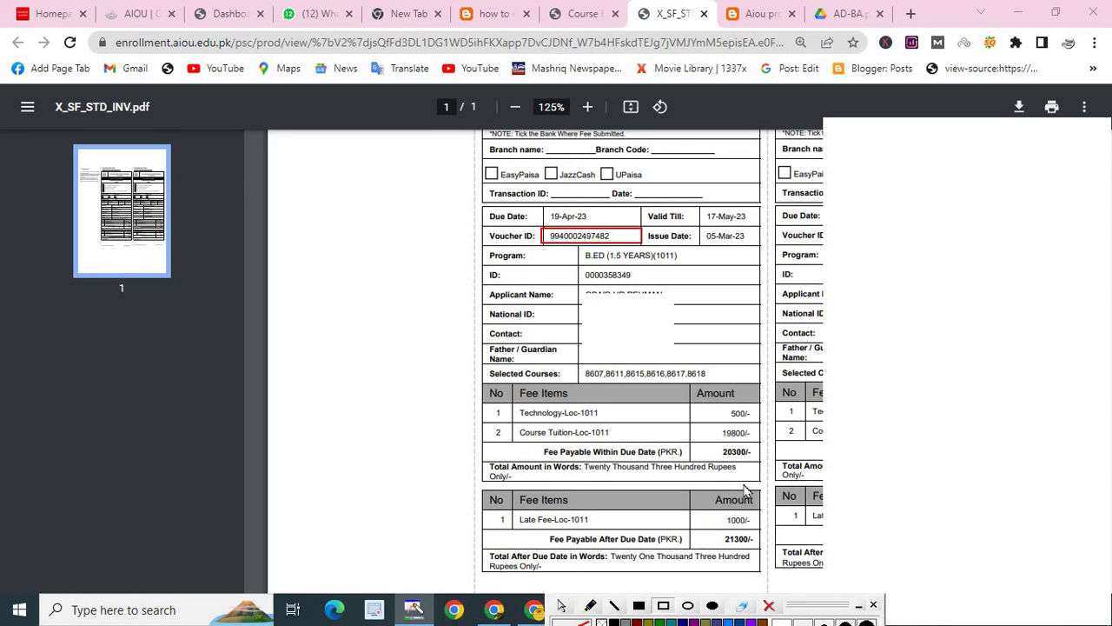
{"action": "left_click_drag", "start_coordinate": [710, 446], "coordinate": [762, 460]}
{"action": "left_click_drag", "start_coordinate": [713, 426], "coordinate": [764, 441]}
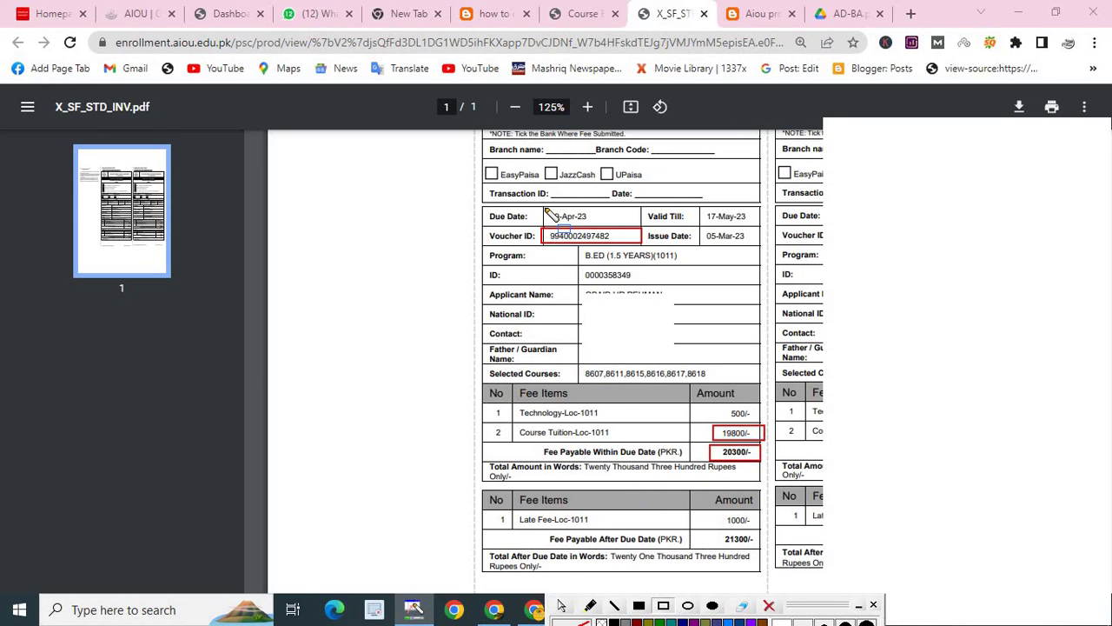
{"action": "left_click_drag", "start_coordinate": [545, 209], "coordinate": [601, 225]}
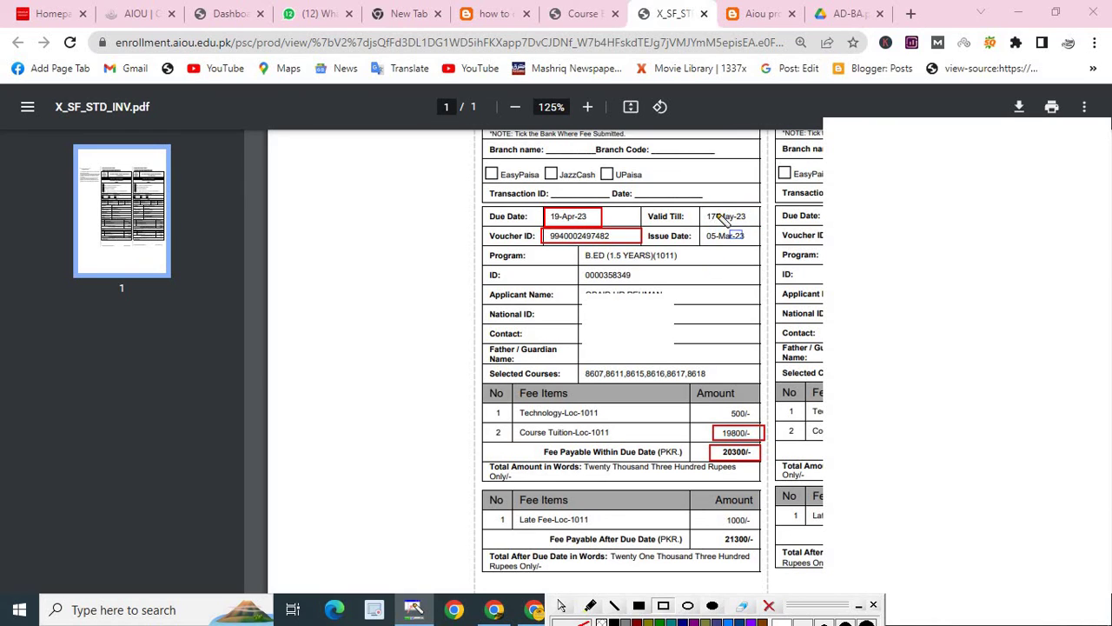
{"action": "left_click_drag", "start_coordinate": [703, 207], "coordinate": [757, 227]}
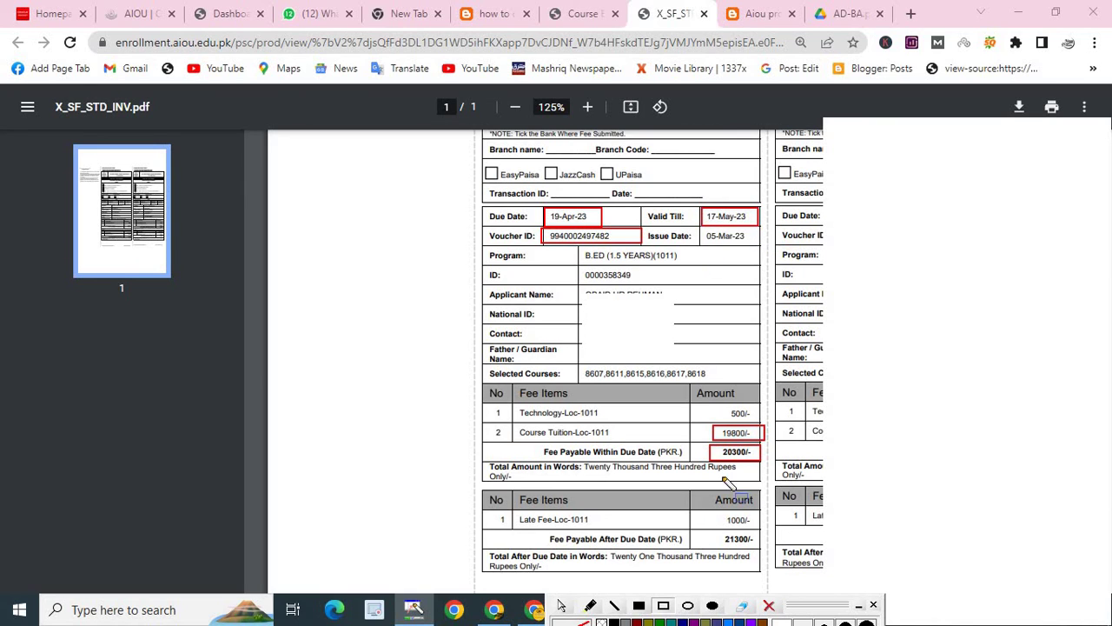
Step: Outline the fee payable after due date amount on the left copy of the invoice
{"action": "left_click_drag", "start_coordinate": [713, 529], "coordinate": [763, 548]}
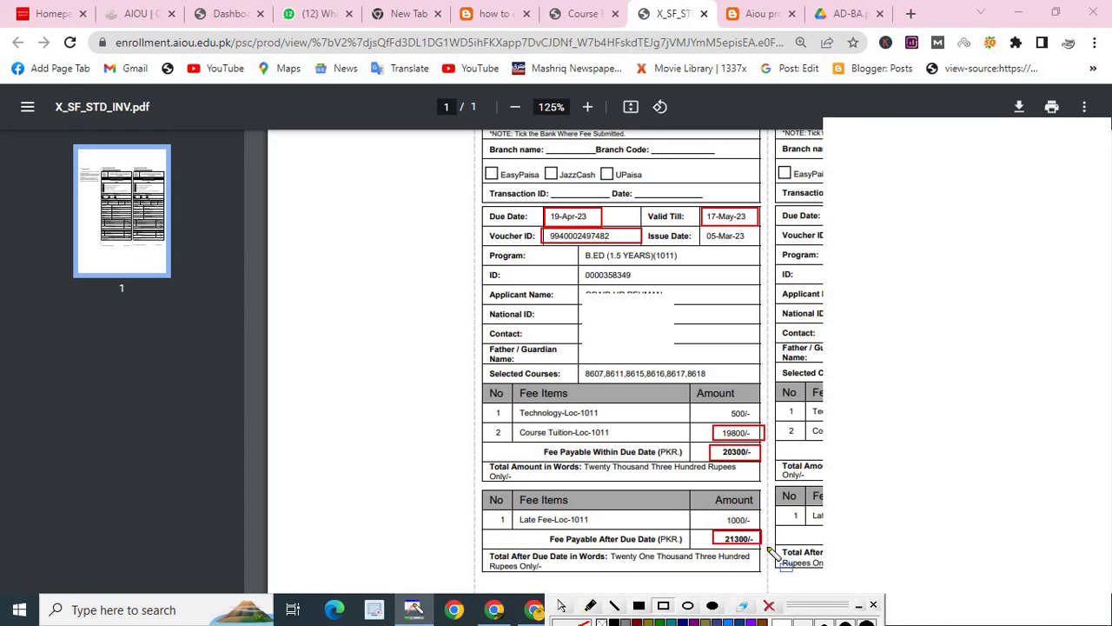
{"action": "left_click_drag", "start_coordinate": [718, 447], "coordinate": [710, 444]}
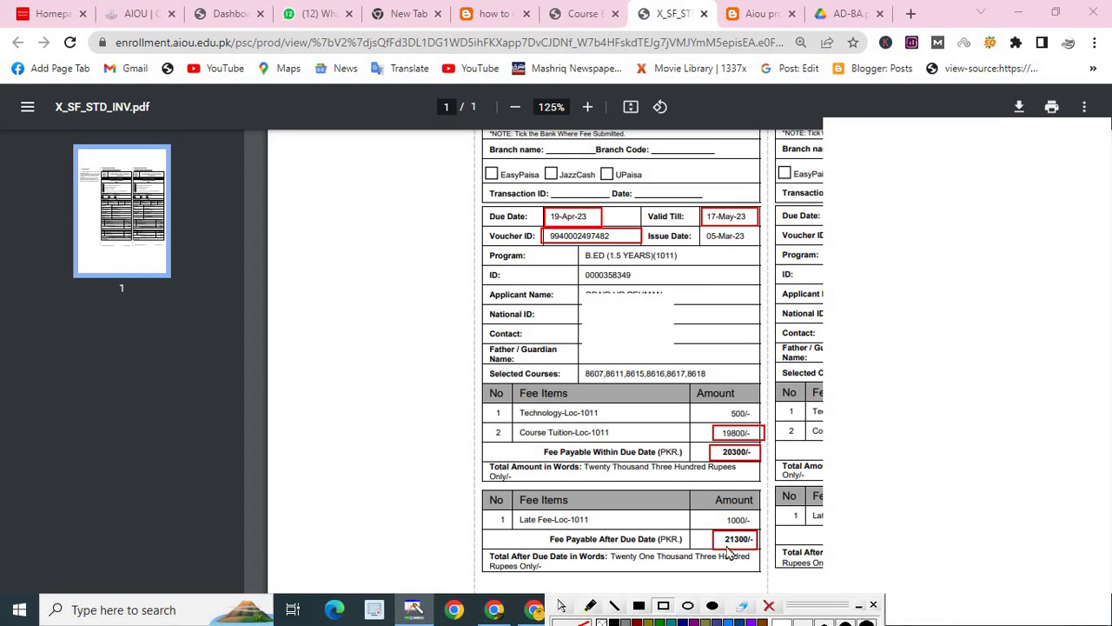
Step: Return from the submitted enrollment form to the Course Registration page and clear all outlines
{"action": "left_click", "coordinate": [579, 13]}
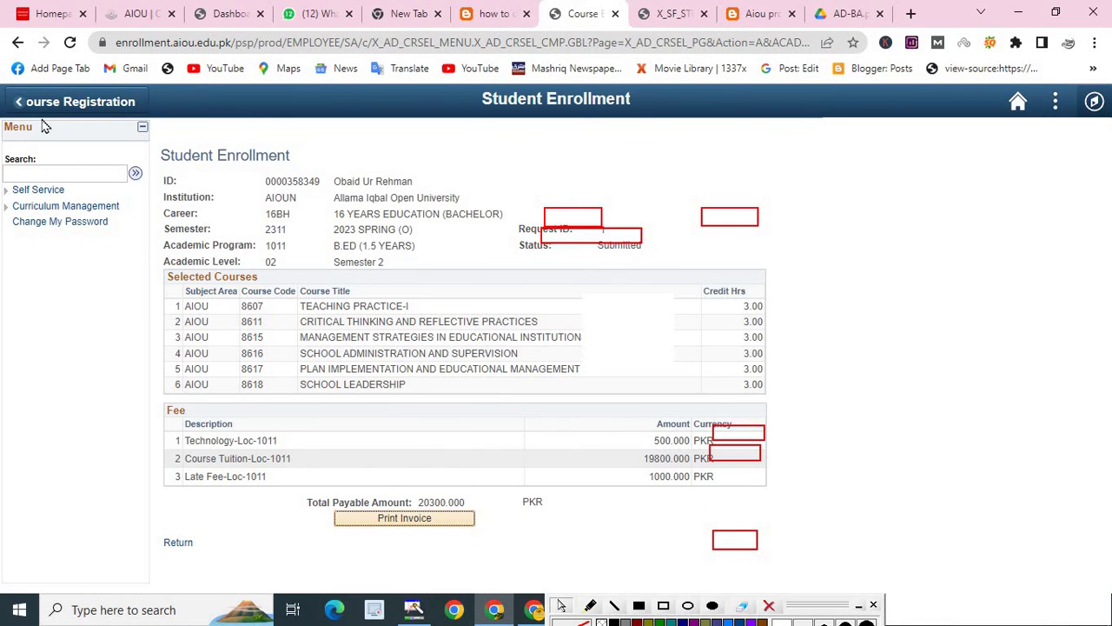
{"action": "left_click", "coordinate": [44, 101]}
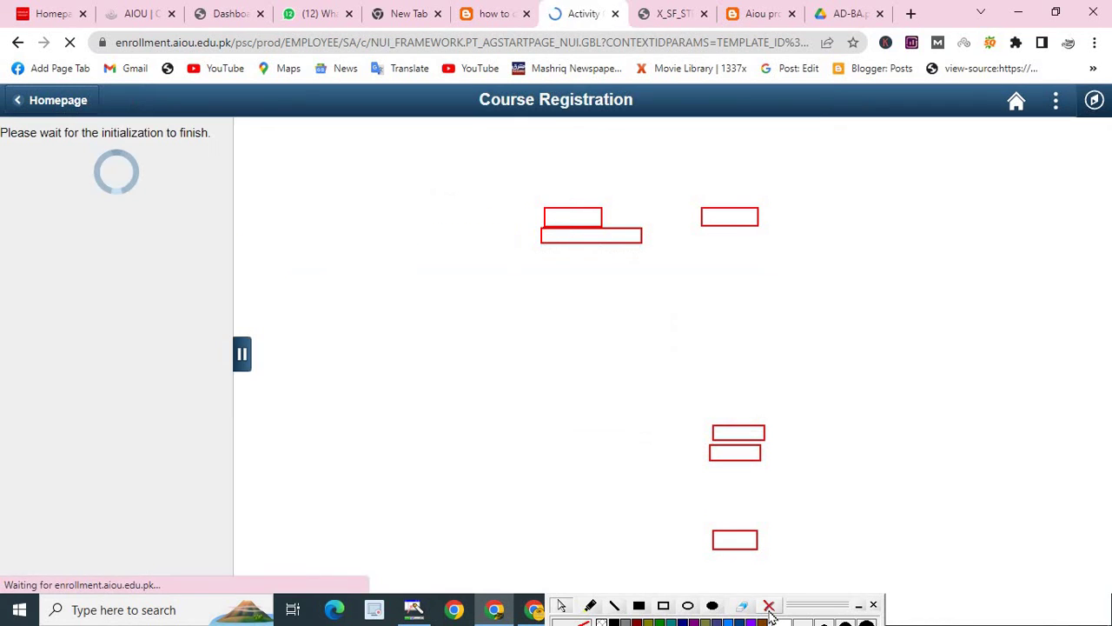
{"action": "left_click", "coordinate": [769, 608]}
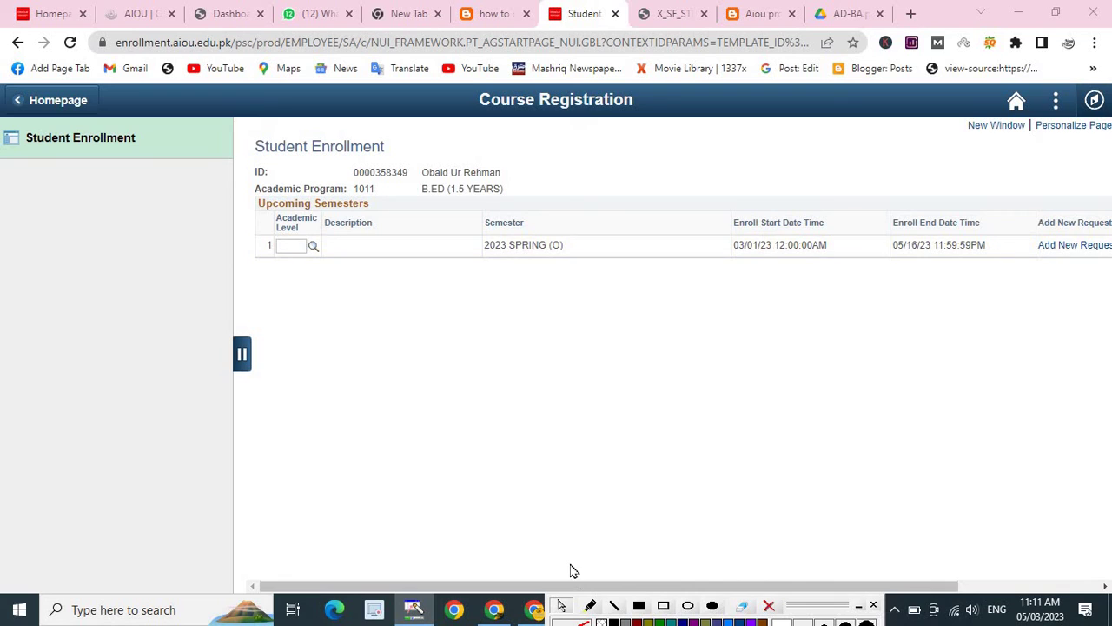
Step: Outline the View Submitted Requests link for 2023 SPRING (O), open the submitted requests, and clear the outline
{"action": "left_click_drag", "start_coordinate": [559, 586], "coordinate": [771, 610]}
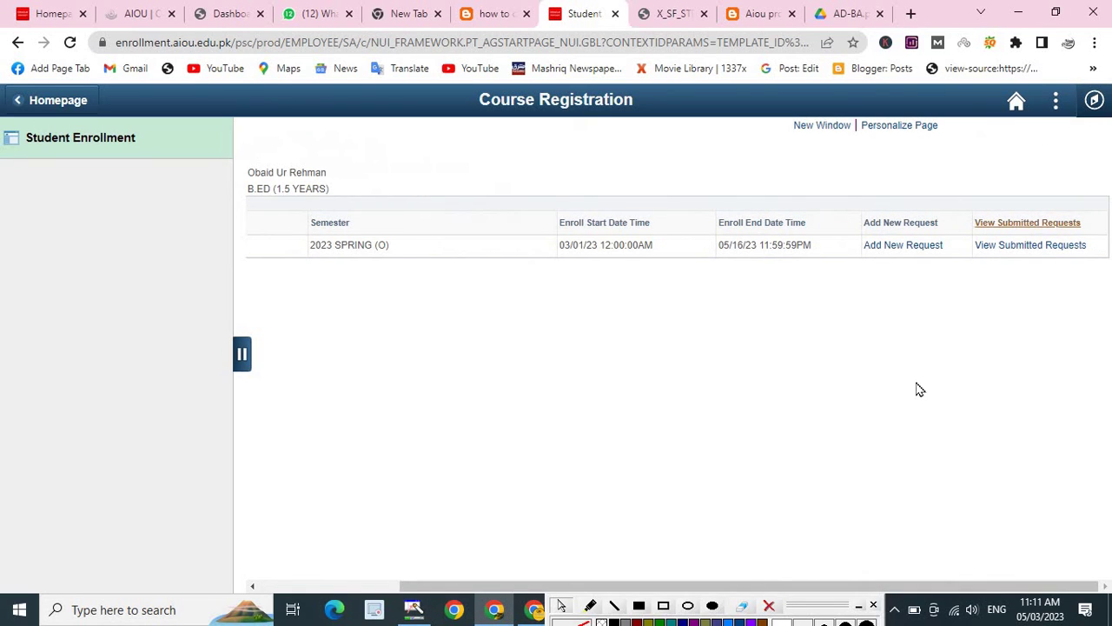
{"action": "left_click", "coordinate": [678, 617]}
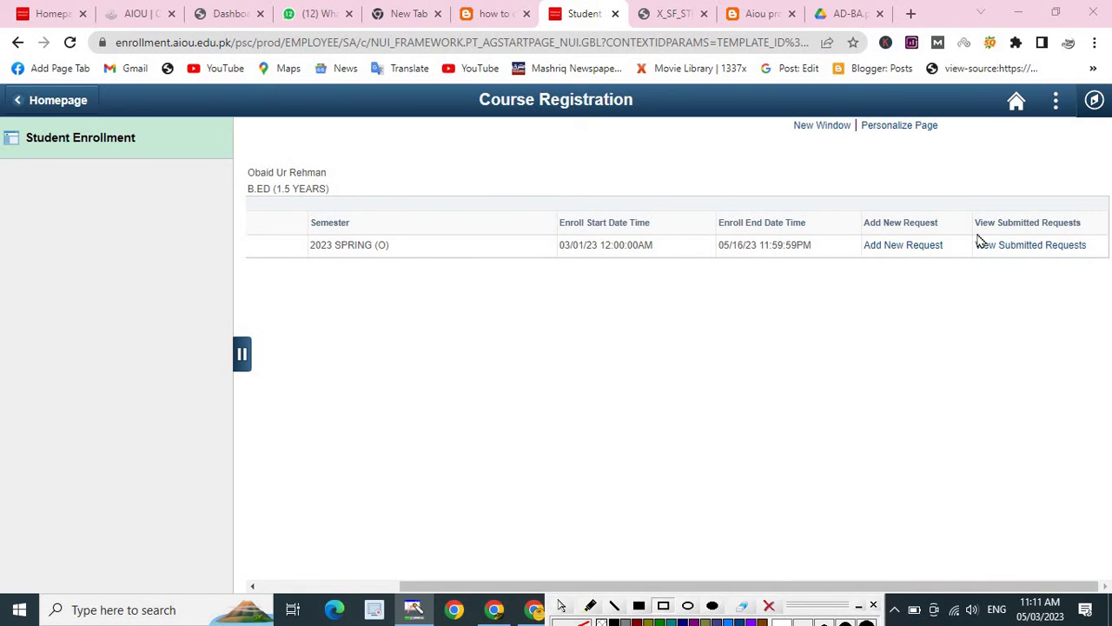
{"action": "mouse_move", "coordinate": [970, 236]}
{"action": "left_mouse_down"}
{"action": "mouse_move", "coordinate": [1026, 257]}
{"action": "mouse_move", "coordinate": [1103, 257]}
{"action": "left_mouse_up"}
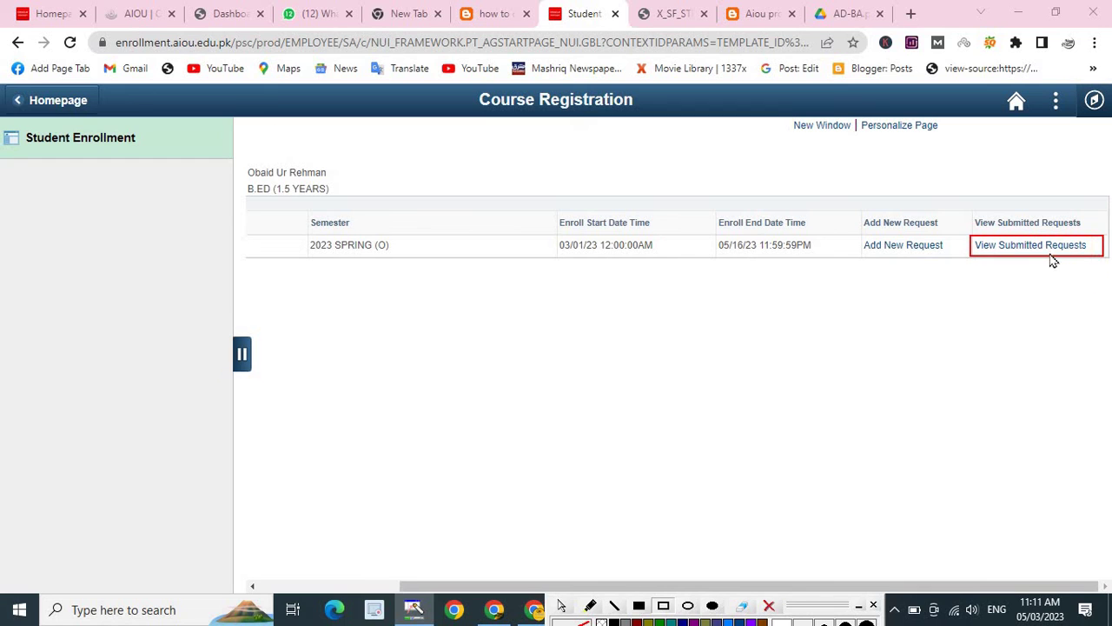
{"action": "left_click", "coordinate": [1049, 250]}
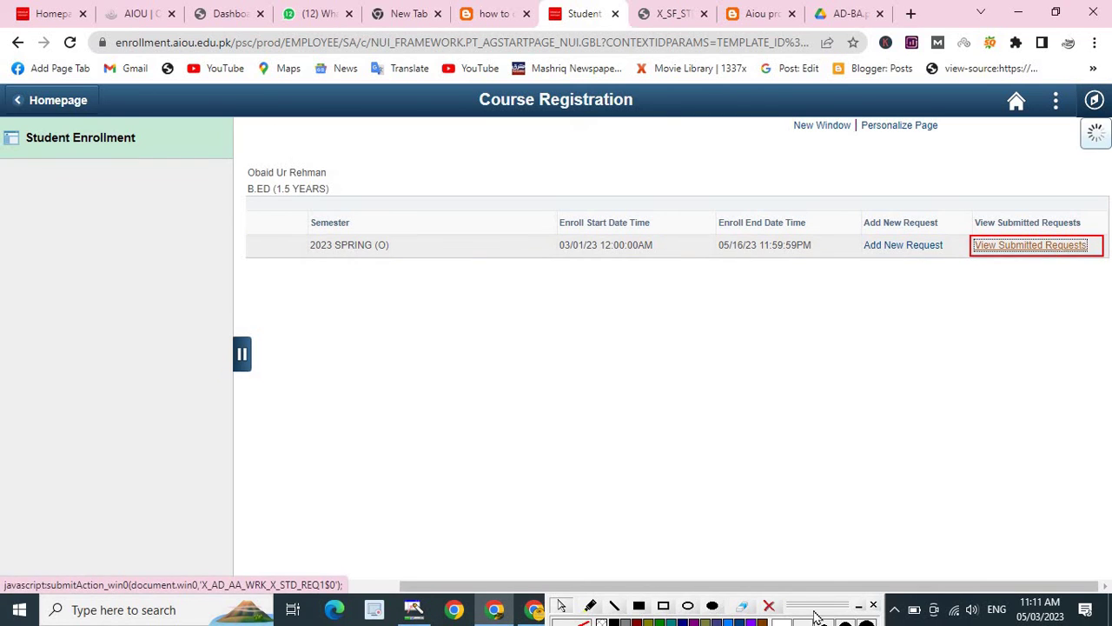
{"action": "left_click", "coordinate": [769, 606]}
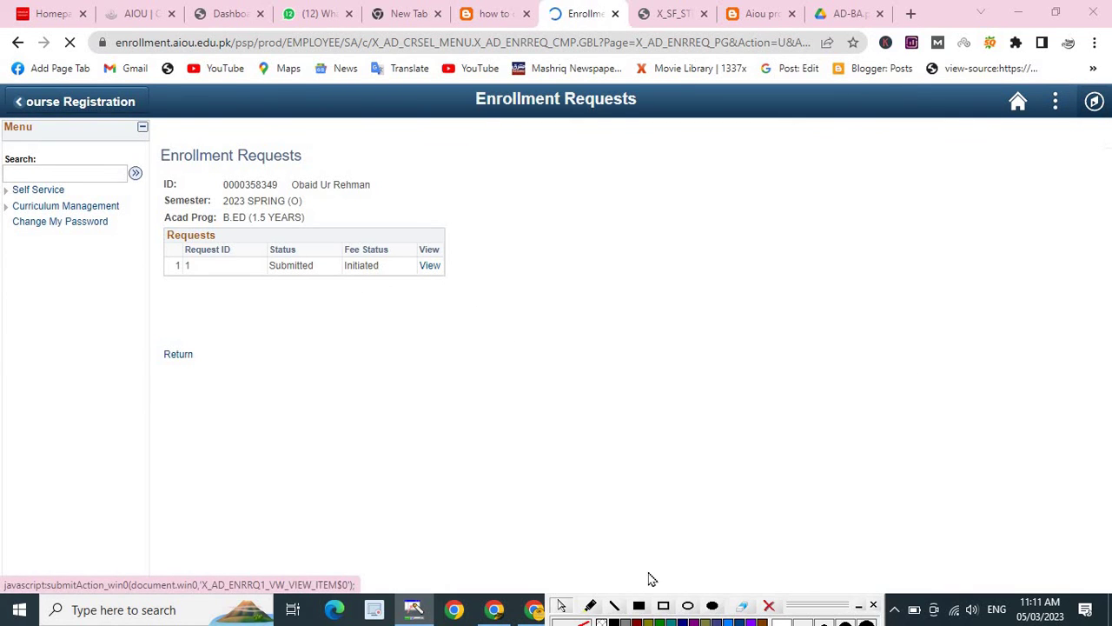
Step: Outline the submitted request's fee status and View link, and return to the request links for 2023 SPRING (O)
{"action": "left_click", "coordinate": [664, 606]}
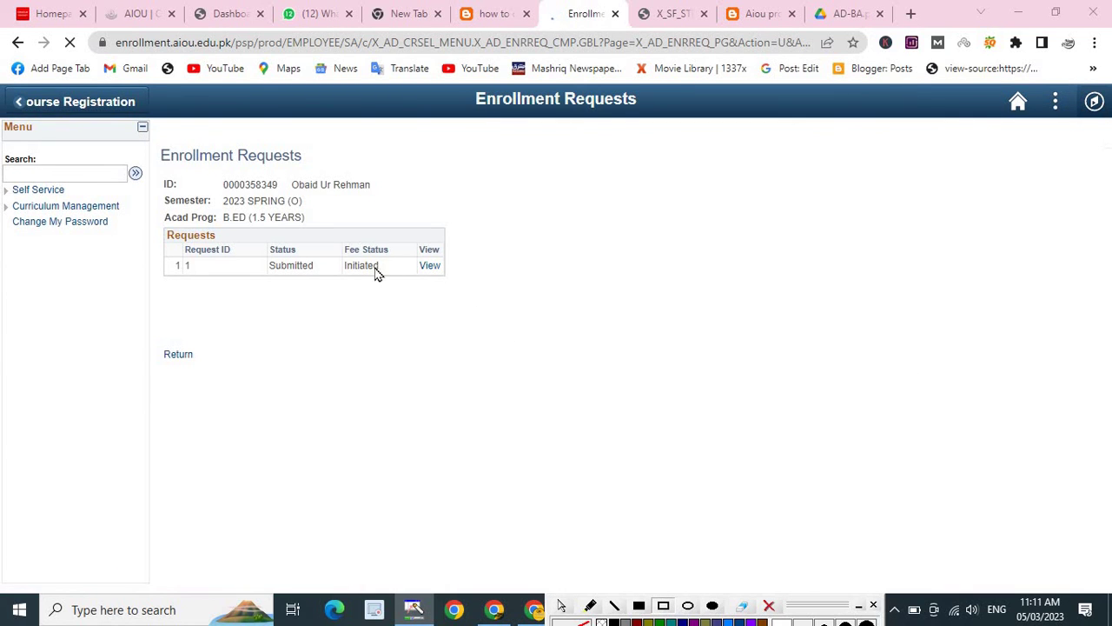
{"action": "left_click_drag", "start_coordinate": [341, 255], "coordinate": [418, 276]}
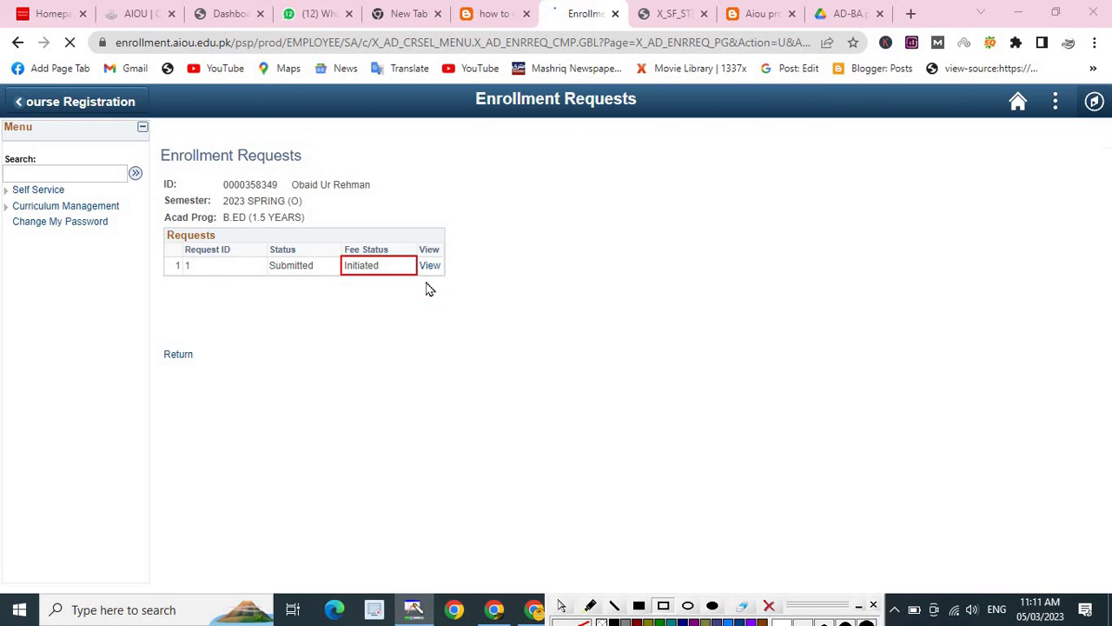
{"action": "mouse_move", "coordinate": [418, 257]}
{"action": "left_mouse_down"}
{"action": "mouse_move", "coordinate": [454, 283]}
{"action": "mouse_move", "coordinate": [445, 275]}
{"action": "left_mouse_up"}
{"action": "left_click", "coordinate": [77, 102]}
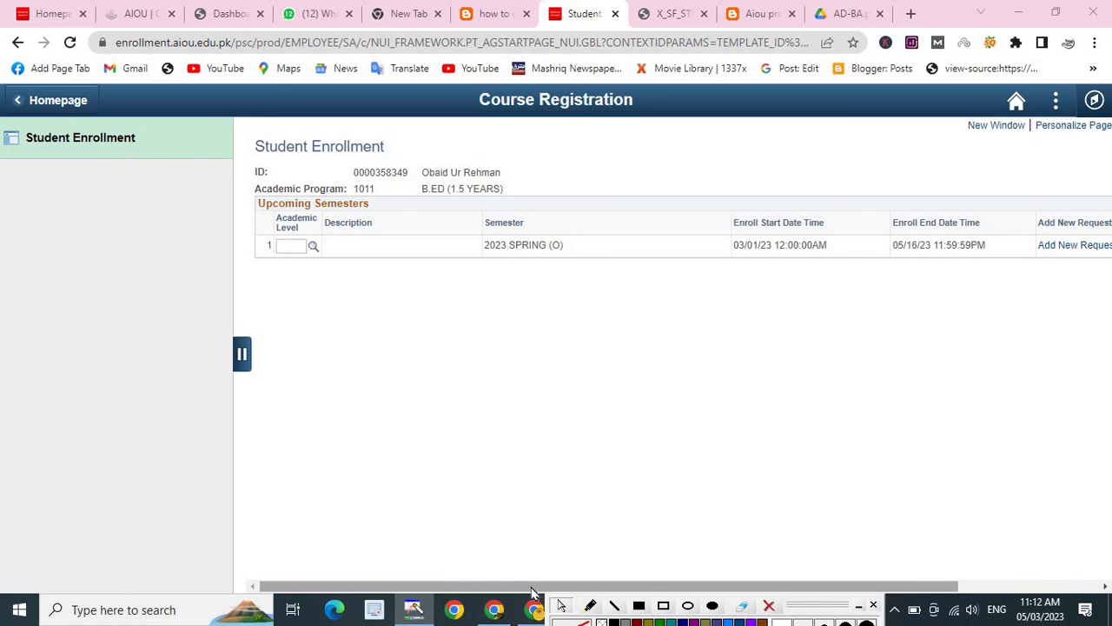
{"action": "left_click_drag", "start_coordinate": [534, 588], "coordinate": [682, 588]}
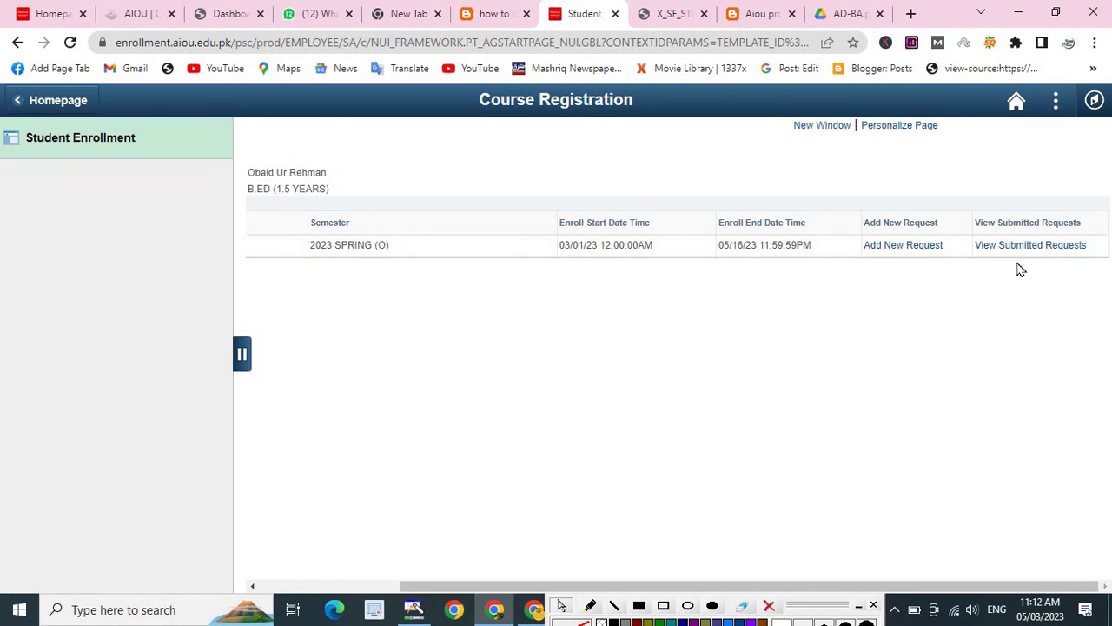
{"action": "key", "text": "ctrl+Tab"}
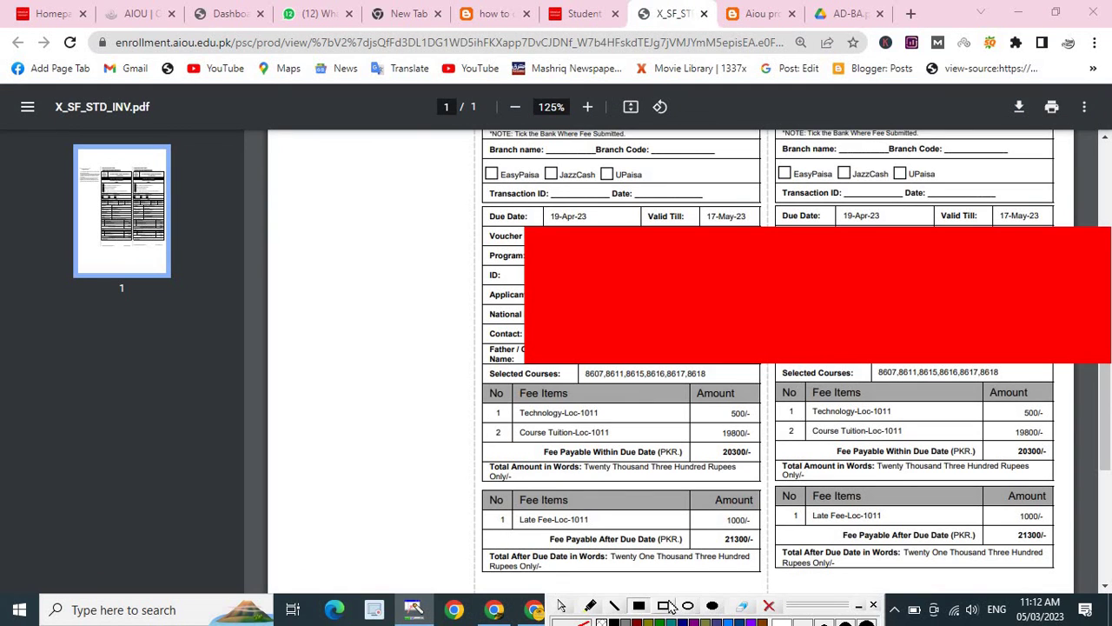
{"action": "left_click", "coordinate": [666, 606]}
{"action": "mouse_move", "coordinate": [576, 365]}
{"action": "left_mouse_down"}
{"action": "mouse_move", "coordinate": [738, 383]}
{"action": "mouse_move", "coordinate": [603, 207]}
{"action": "mouse_move", "coordinate": [563, 101]}
{"action": "left_mouse_up"}
{"action": "left_click", "coordinate": [567, 16]}
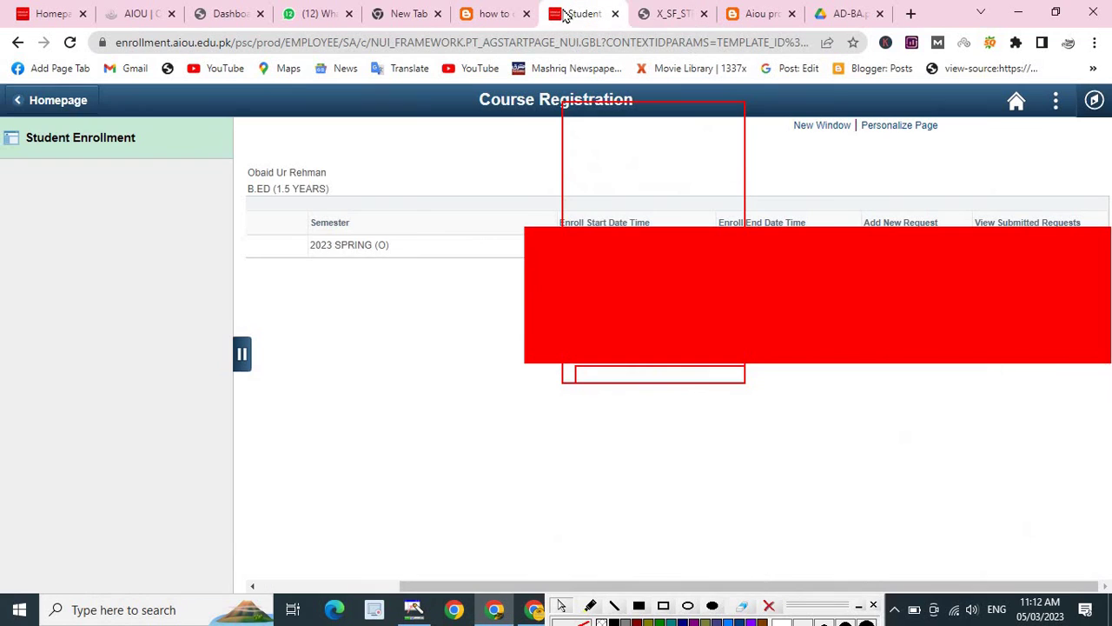
{"action": "left_click", "coordinate": [770, 605]}
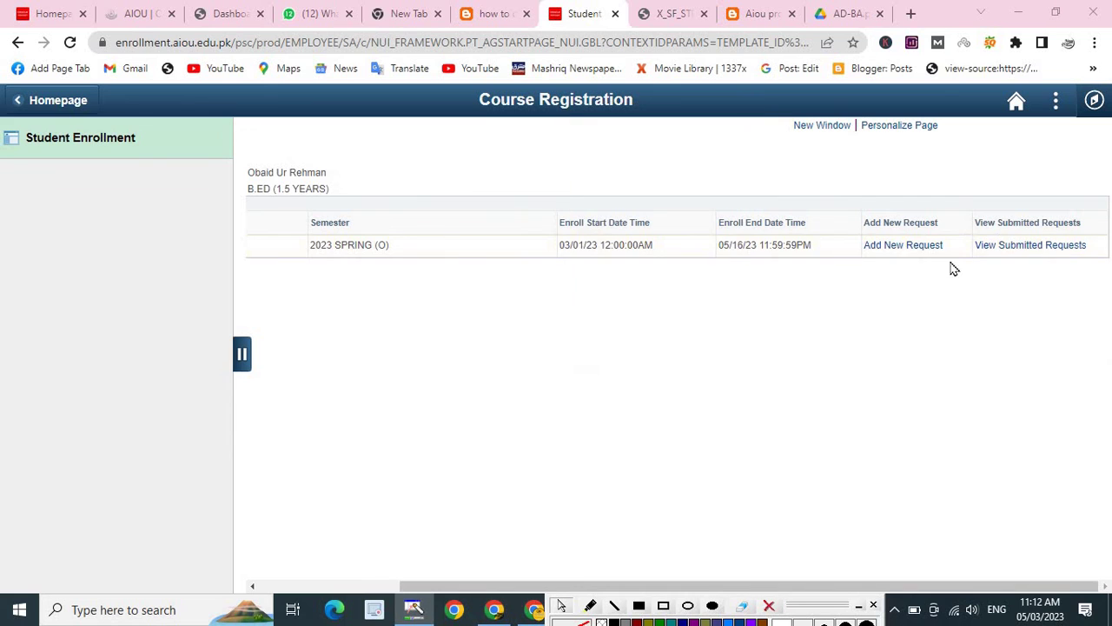